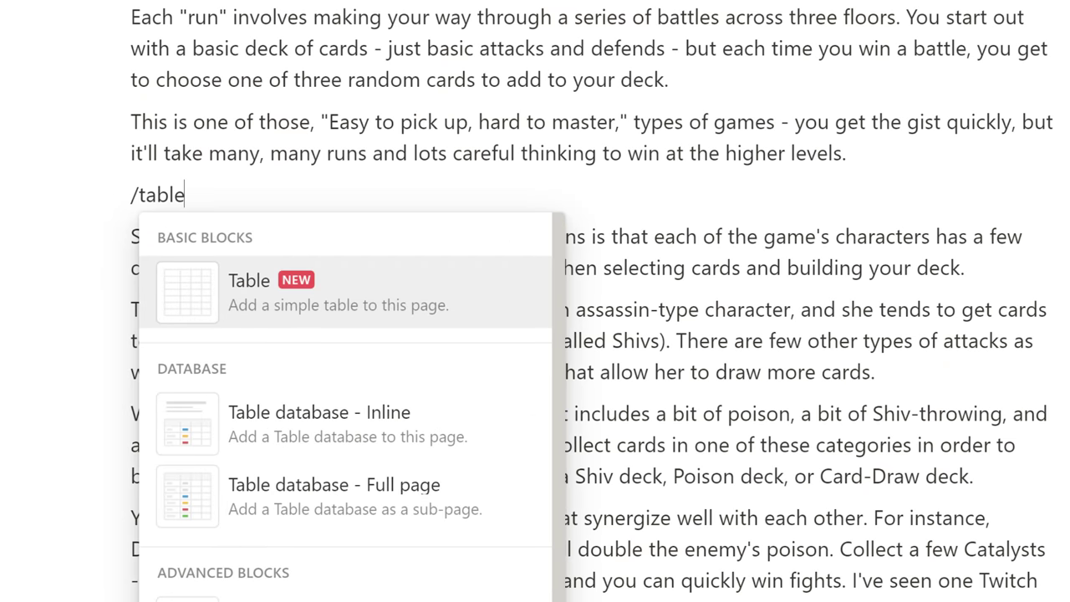
Step: Insert a simple table into the page
key(Return)
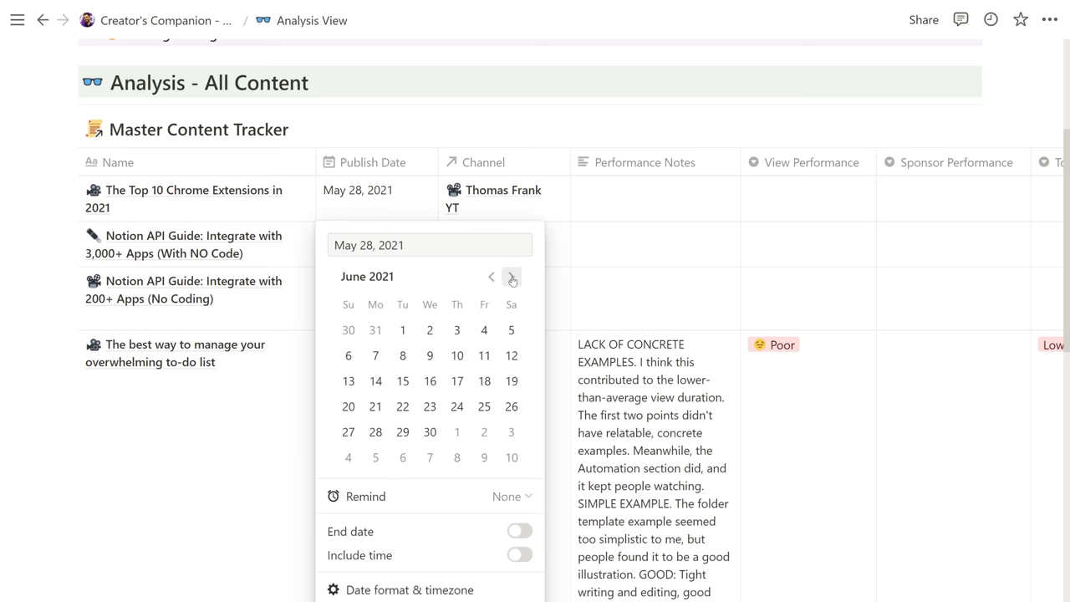
click(257, 262)
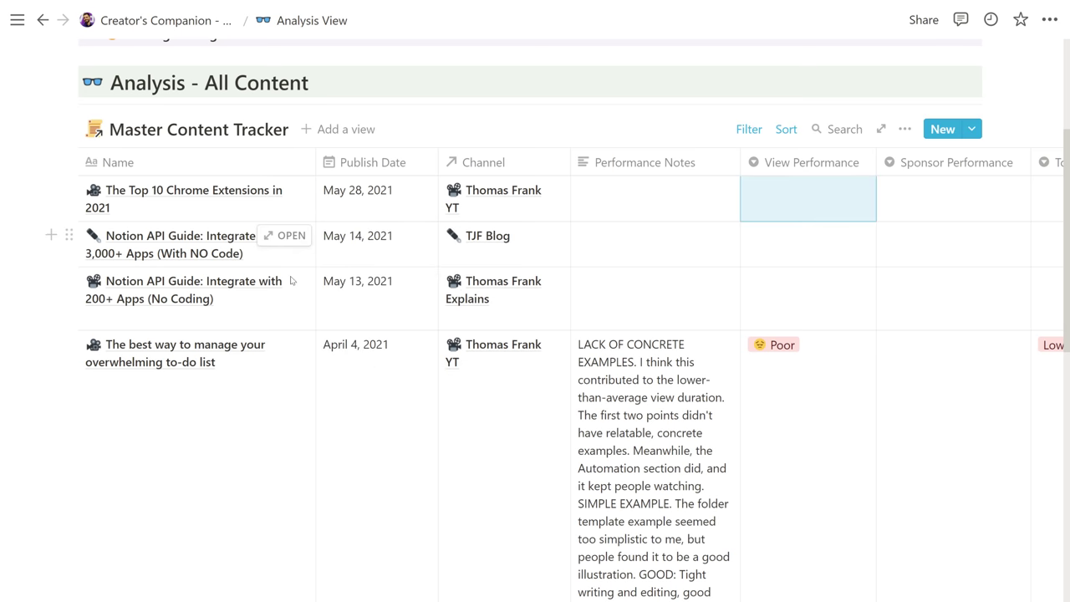
click(287, 236)
scroll(625, 400, down, 3)
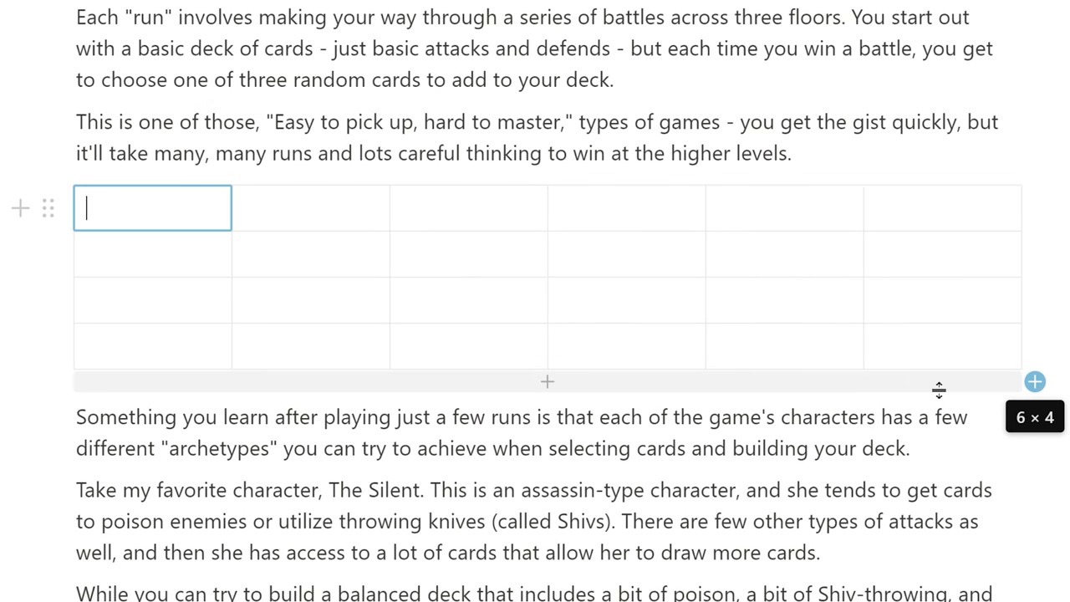
Step: Make the first row a header, fit the games table to page width, and turn it into a database
click(73, 204)
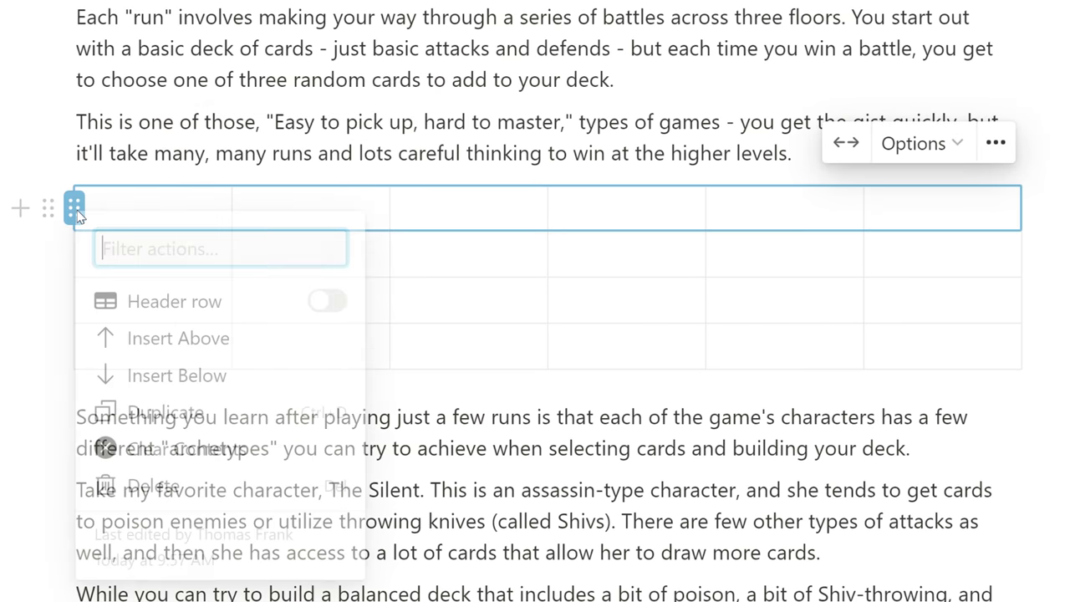
click(327, 301)
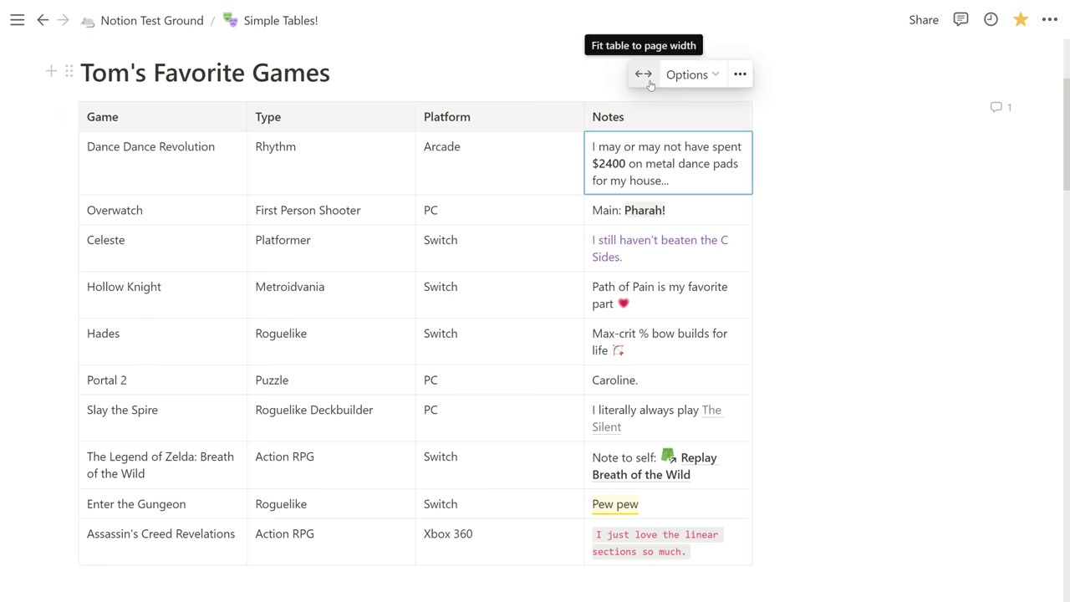
click(645, 77)
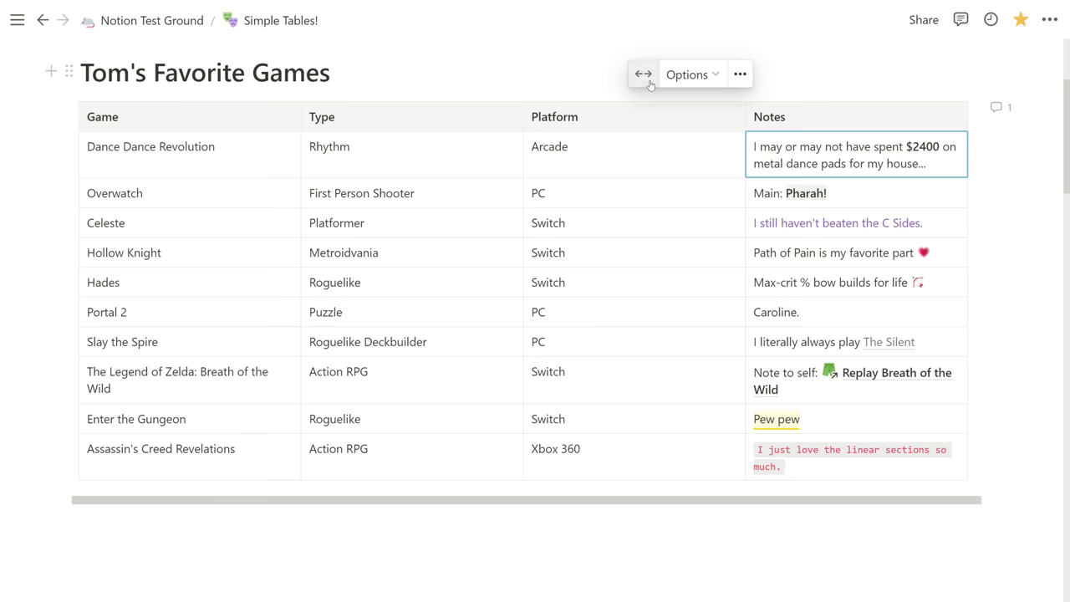
click(330, 72)
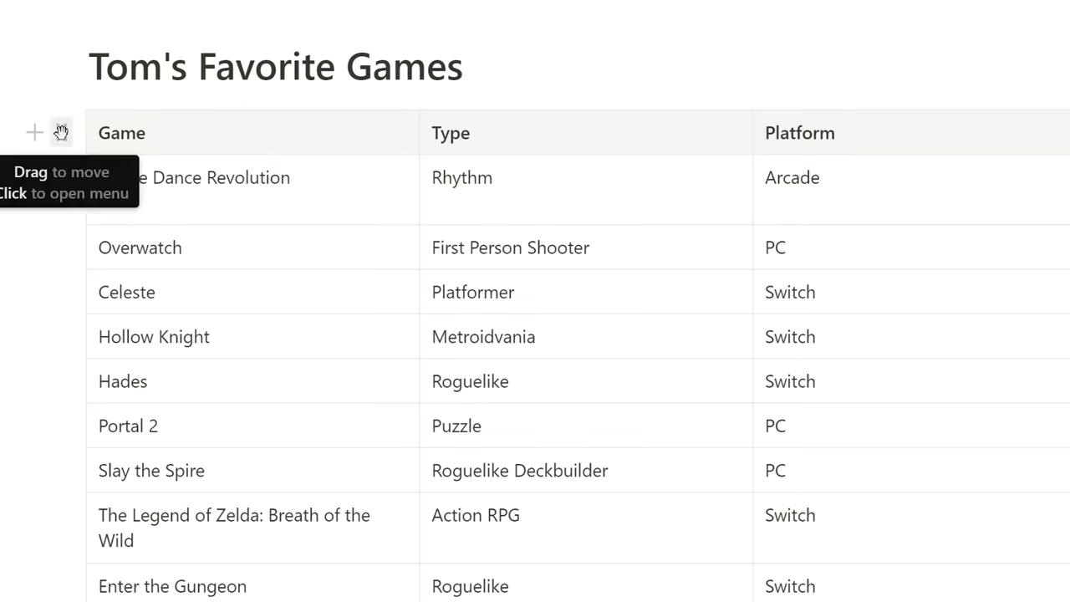
click(61, 132)
click(225, 154)
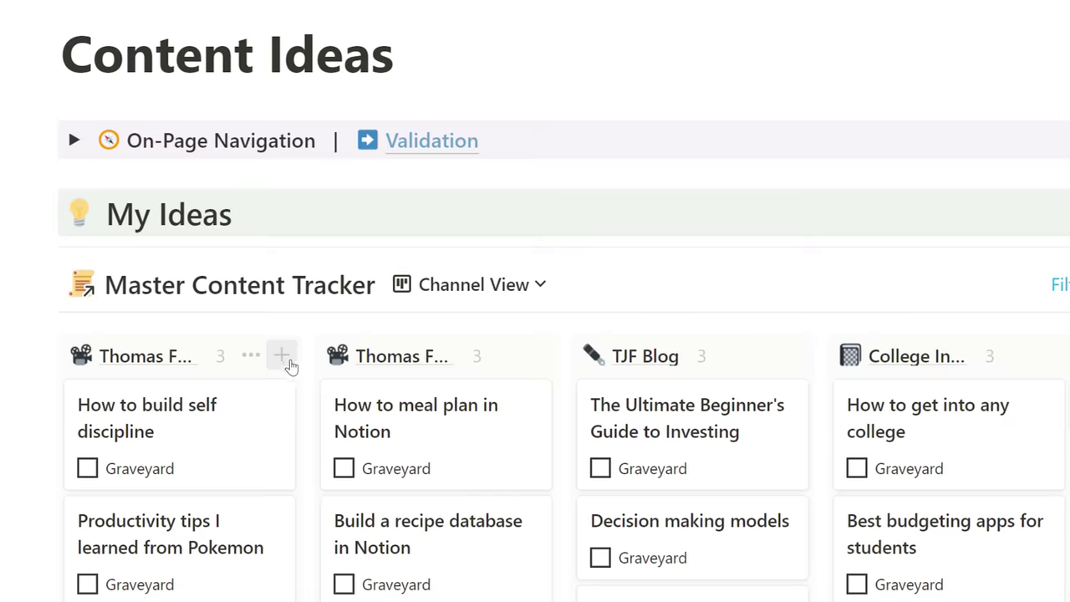
Step: Add the card '3 habits organized people practice every day' and move How to Start Investing into Writing
click(266, 357)
text(3 habits organized people practice every day)
key(Escape)
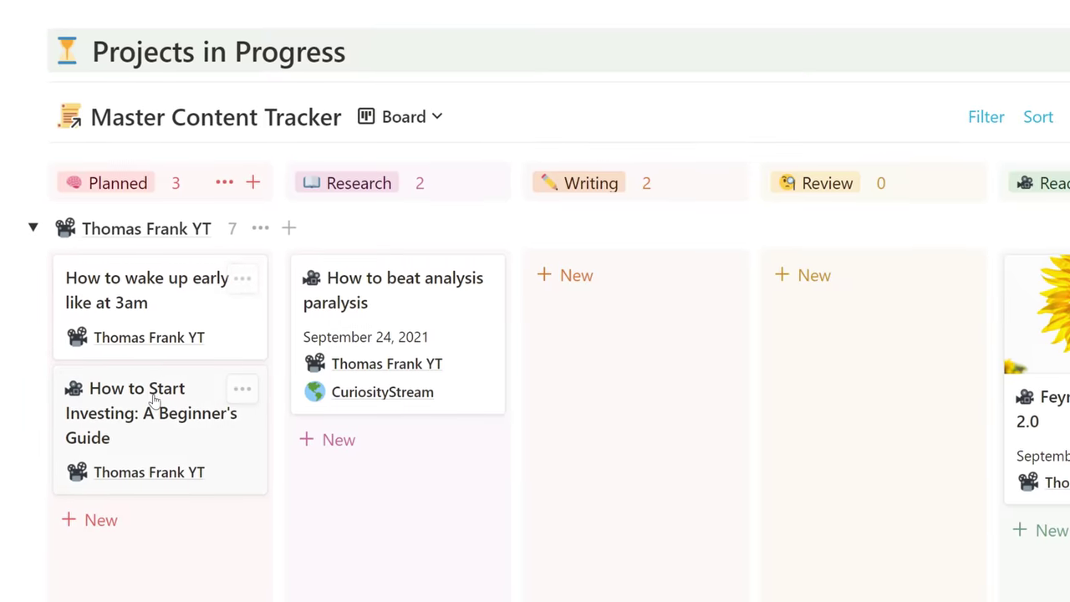
drag(152, 399, 661, 312)
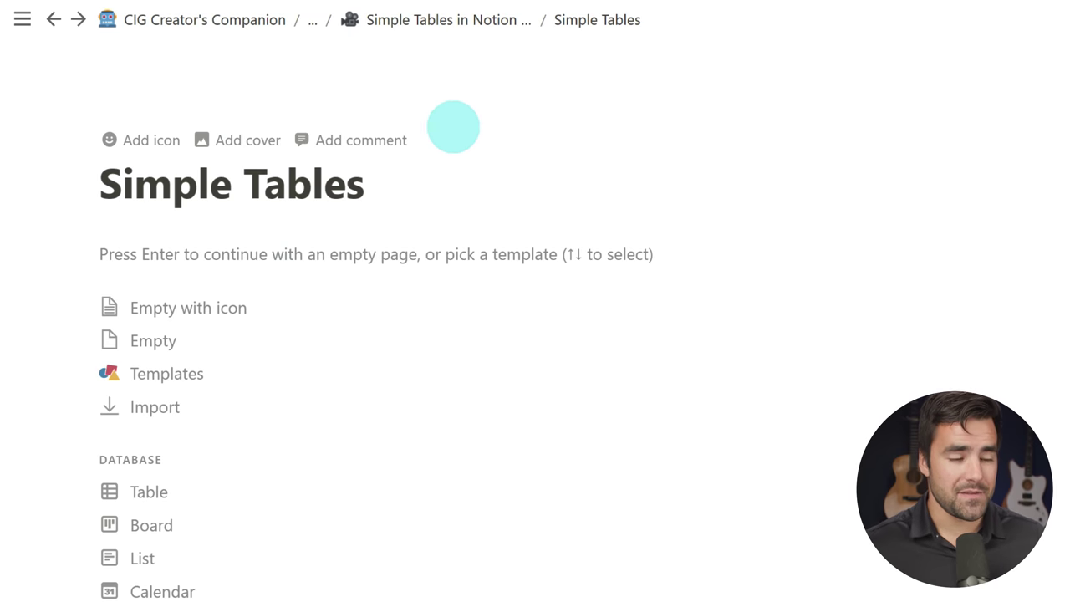
Step: Start the Simple Tables page empty and insert a simple table via /table
key(Return)
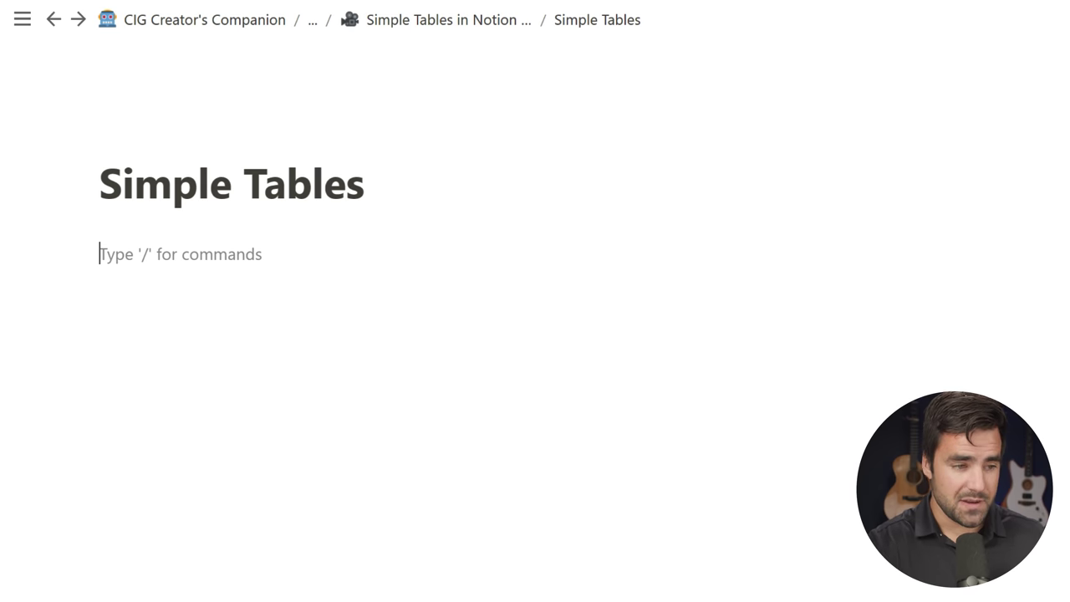
text(/)
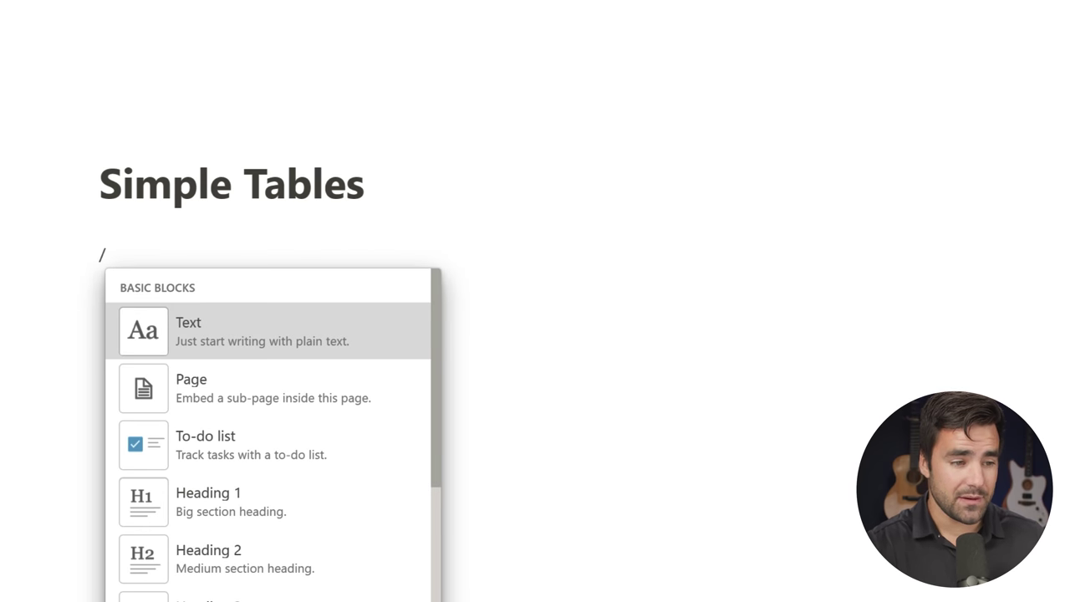
text(table)
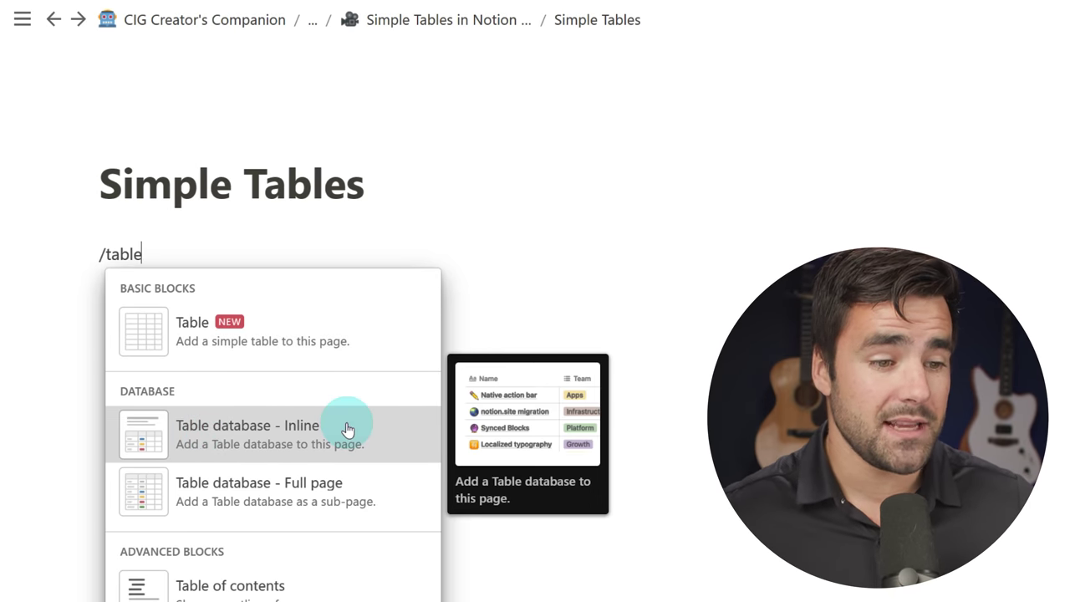
click(287, 325)
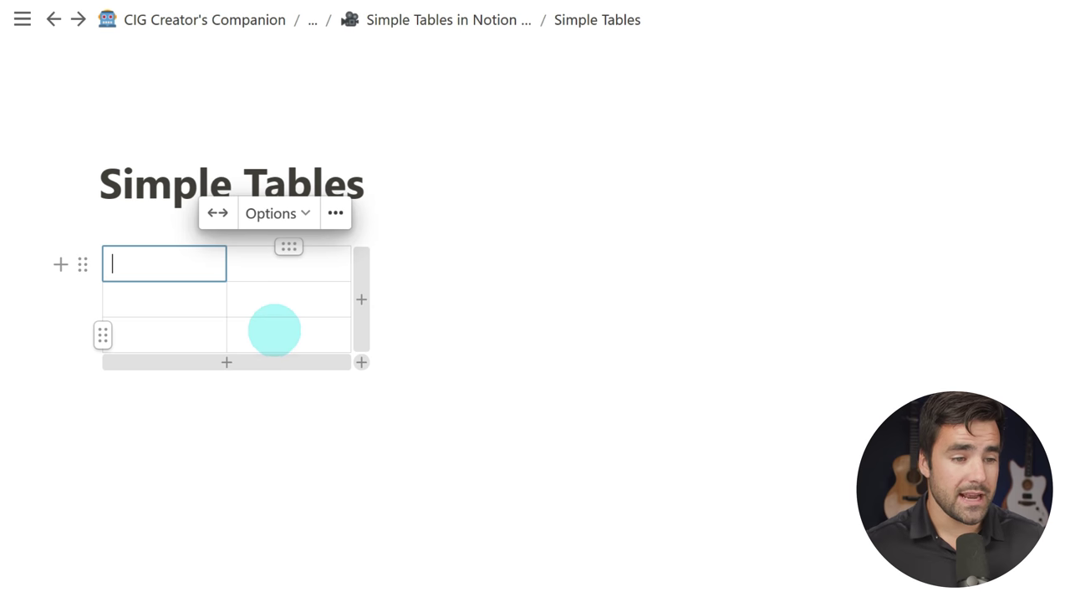
Step: Add a third and fourth column and extra rows, then resize the grid from its corner handle
click(361, 291)
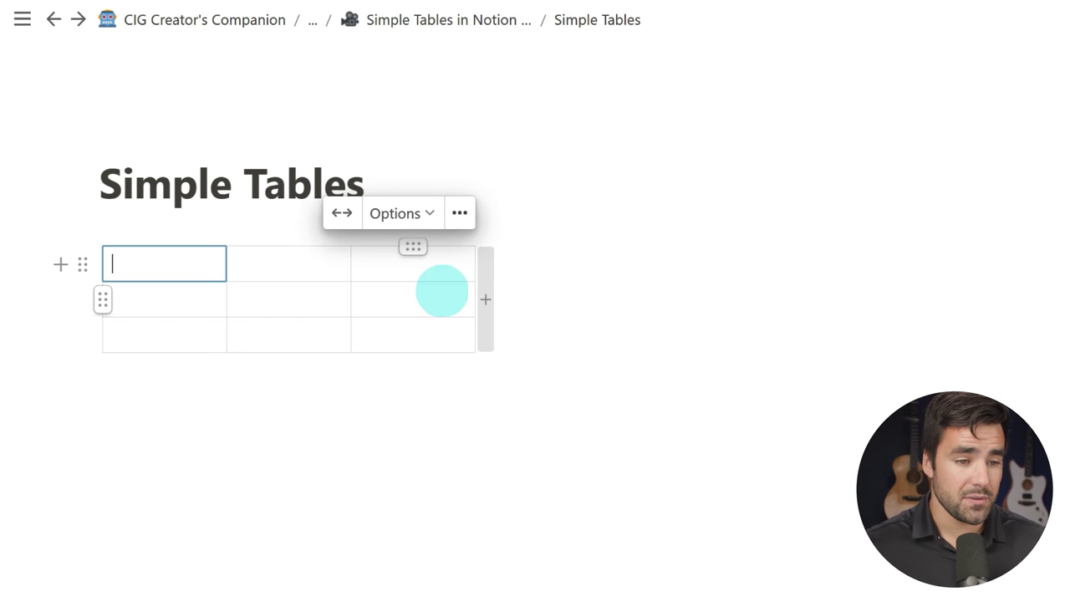
click(485, 294)
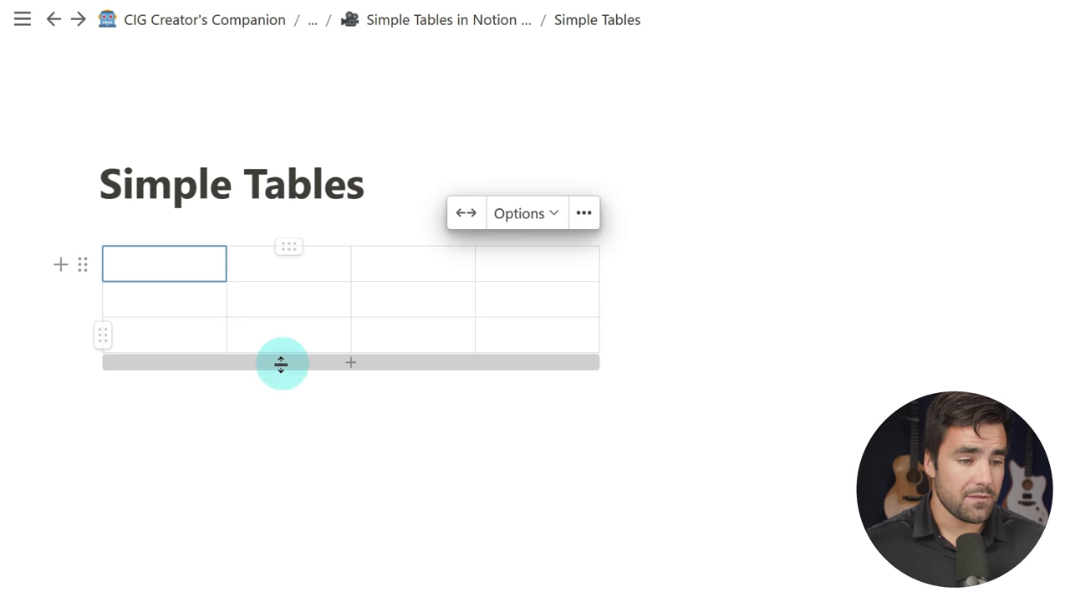
drag(351, 362, 355, 399)
click(355, 400)
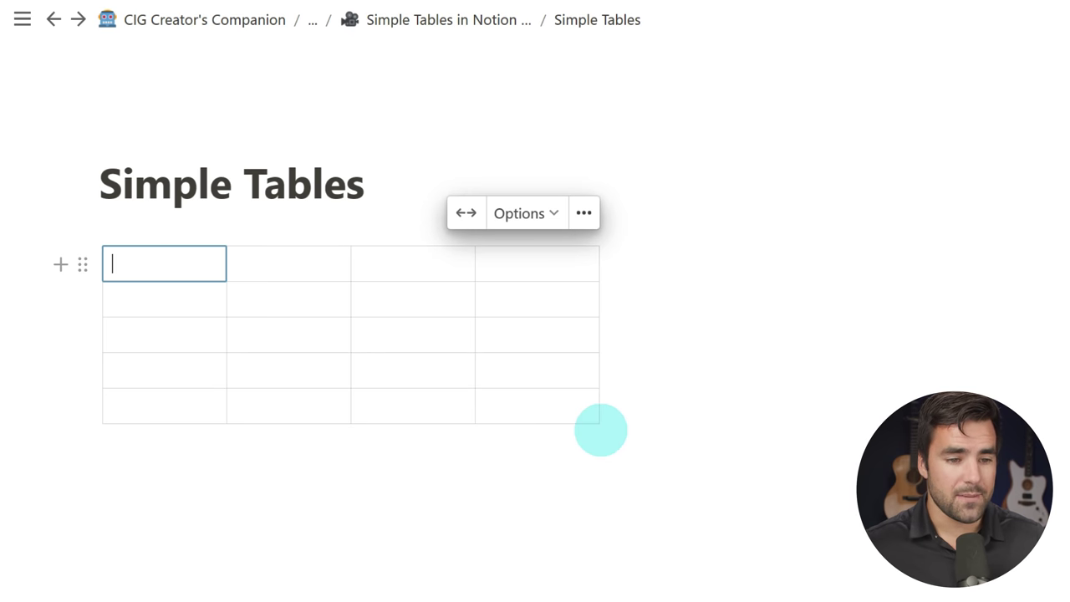
drag(604, 422, 1067, 333)
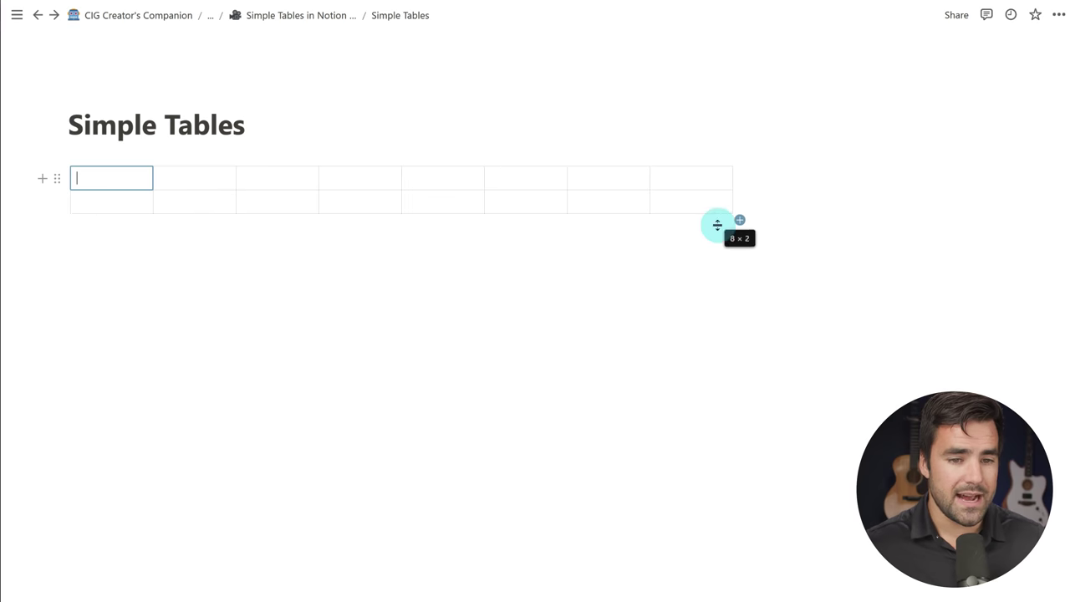
drag(717, 225, 409, 321)
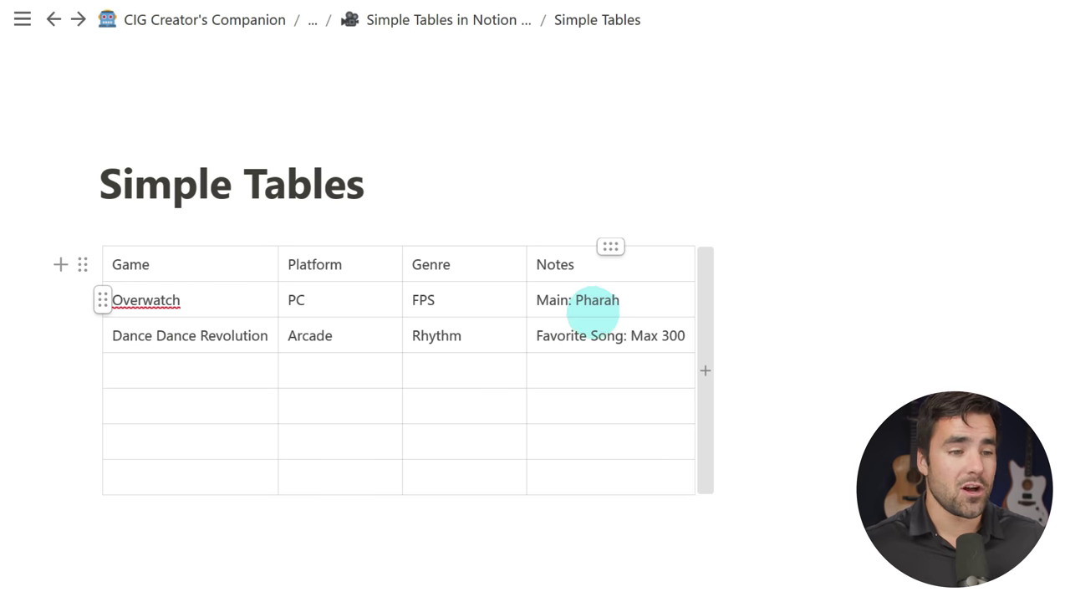
Step: Try dragging the Platform column leftward and Dance Dance Revolution above Overwatch
drag(340, 247, 318, 246)
mouse_move(112, 343)
mouse_down()
mouse_move(102, 293)
mouse_move(105, 335)
mouse_up()
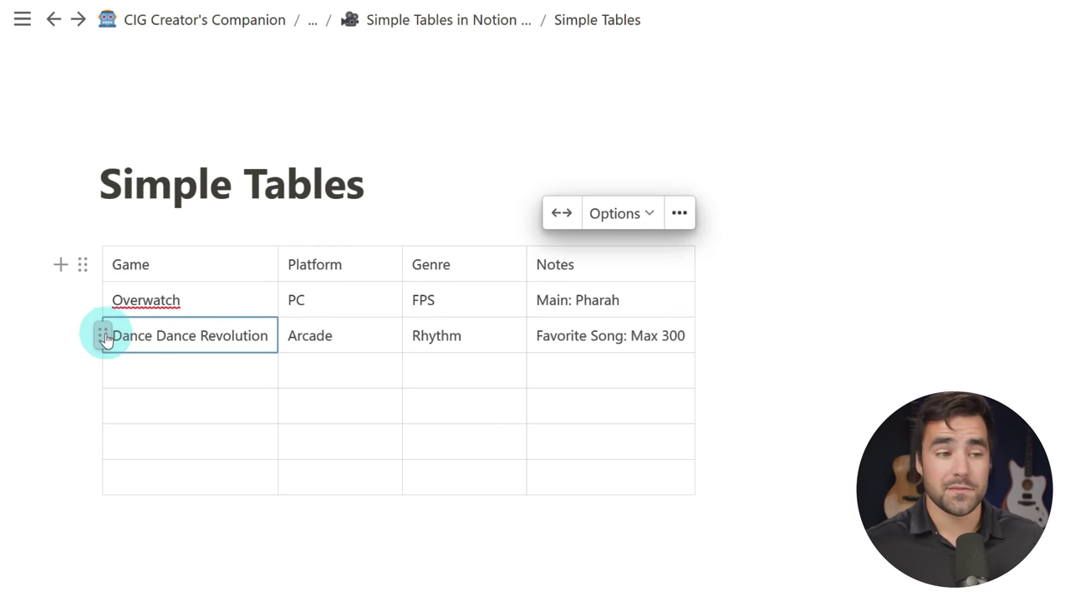
Step: Turn the top row of the games table into a header row
click(103, 266)
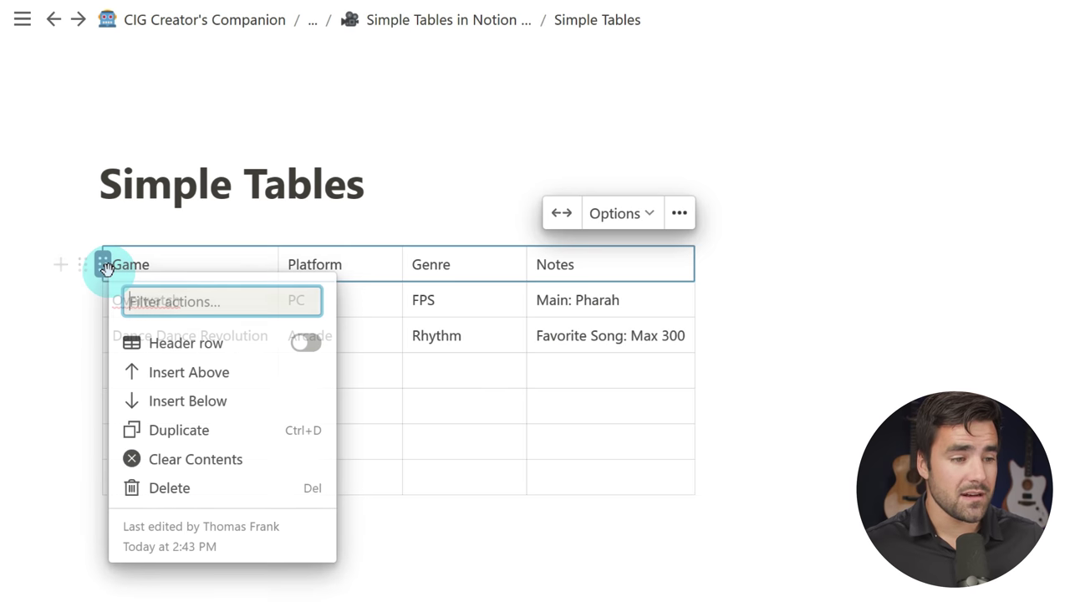
click(307, 344)
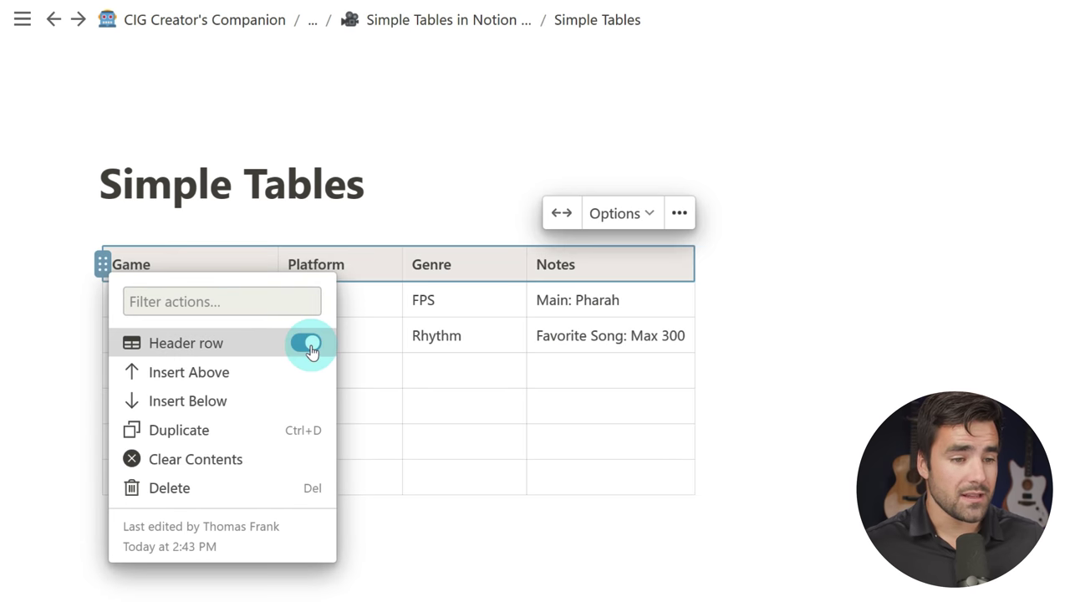
click(816, 304)
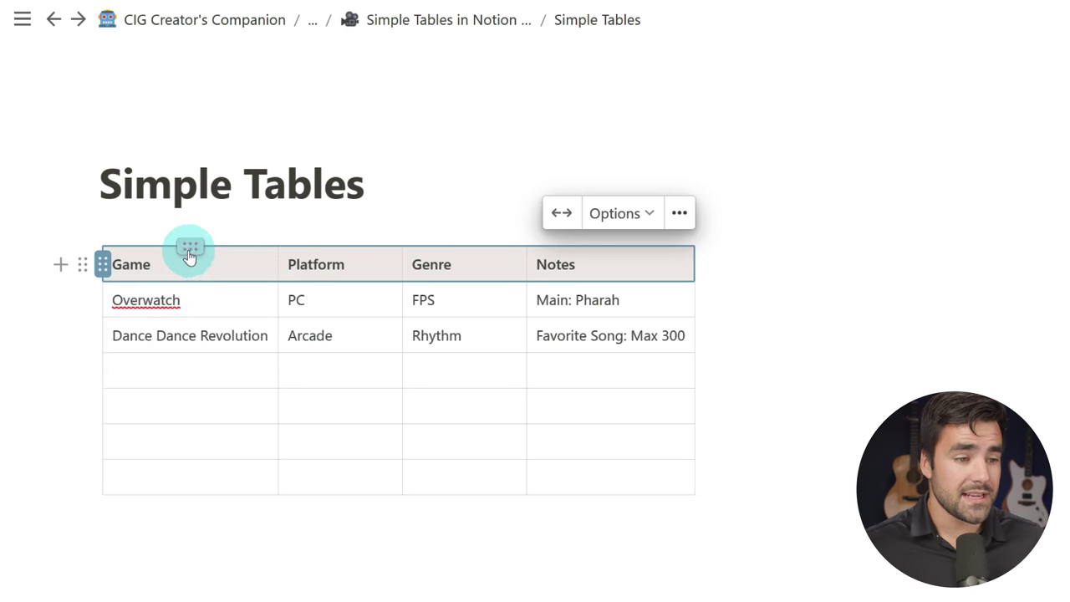
Step: Toggle the Game header column on and off, then stretch the table to full page width
click(189, 249)
click(385, 318)
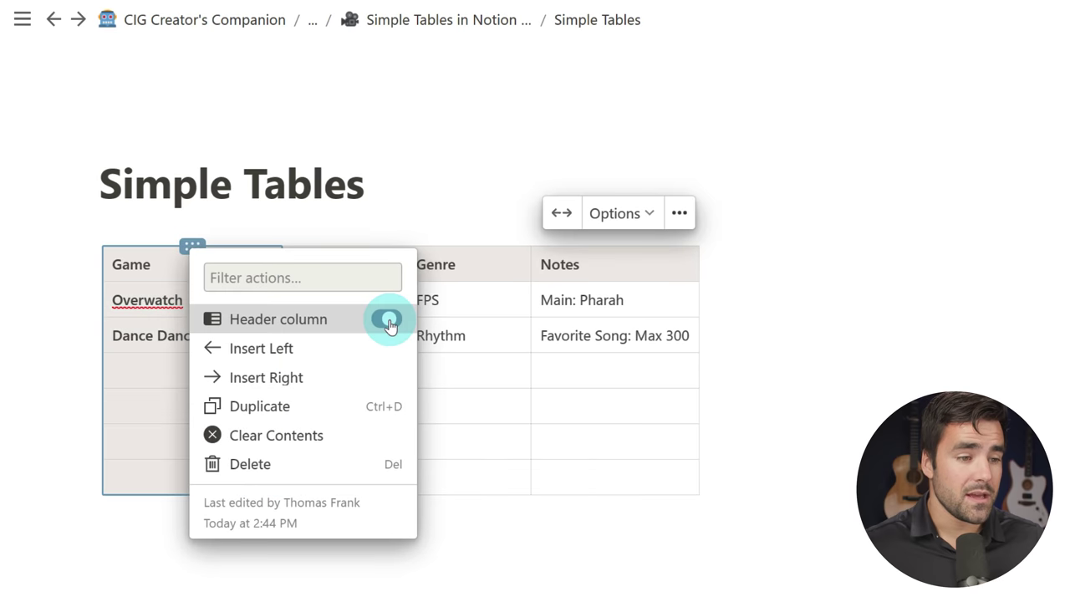
click(793, 325)
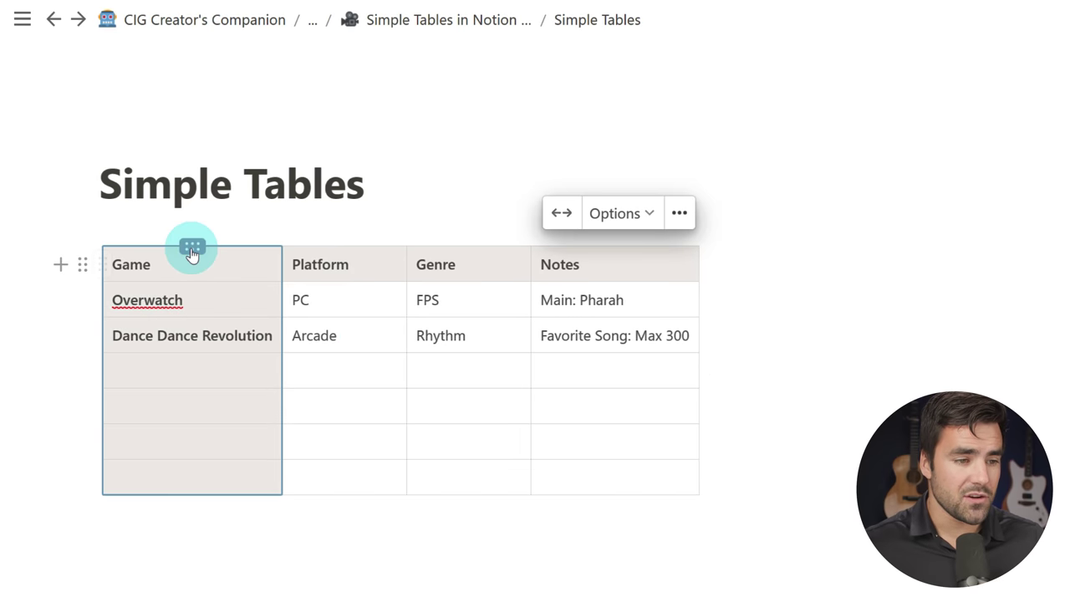
click(185, 261)
click(192, 248)
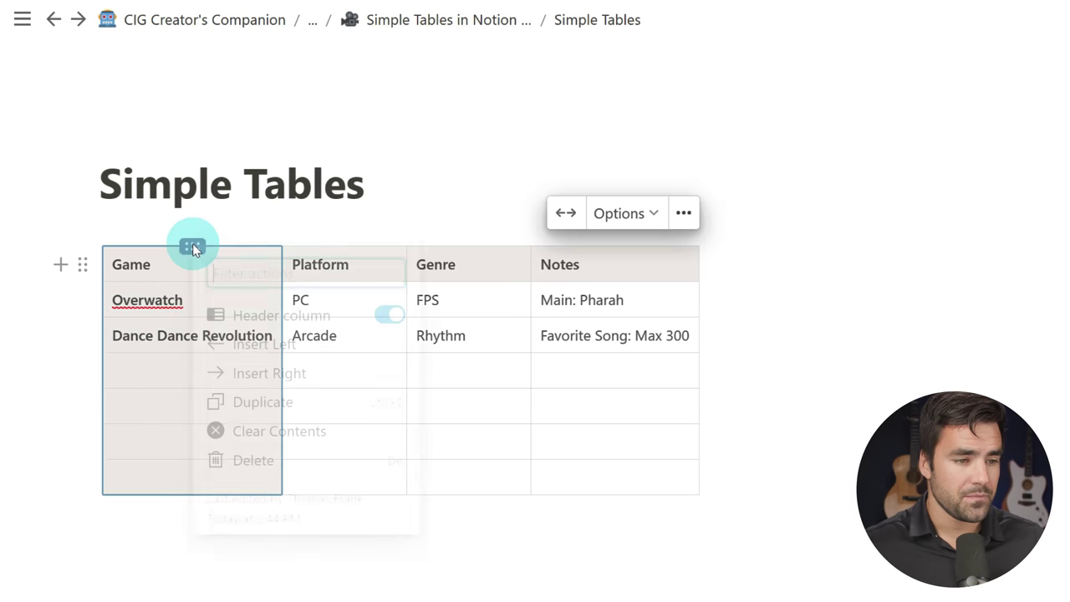
click(389, 313)
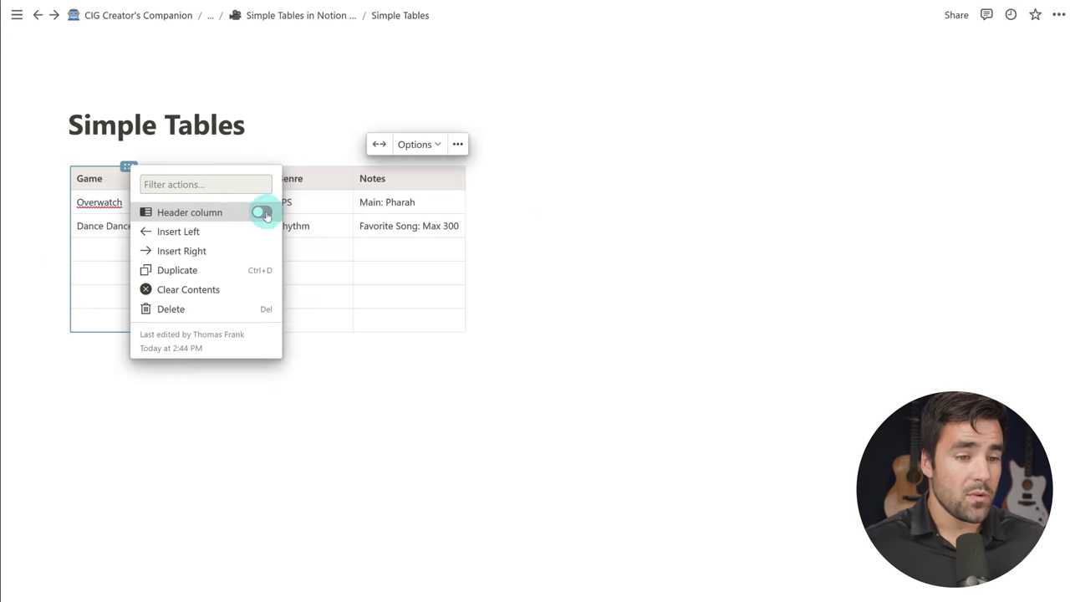
click(549, 217)
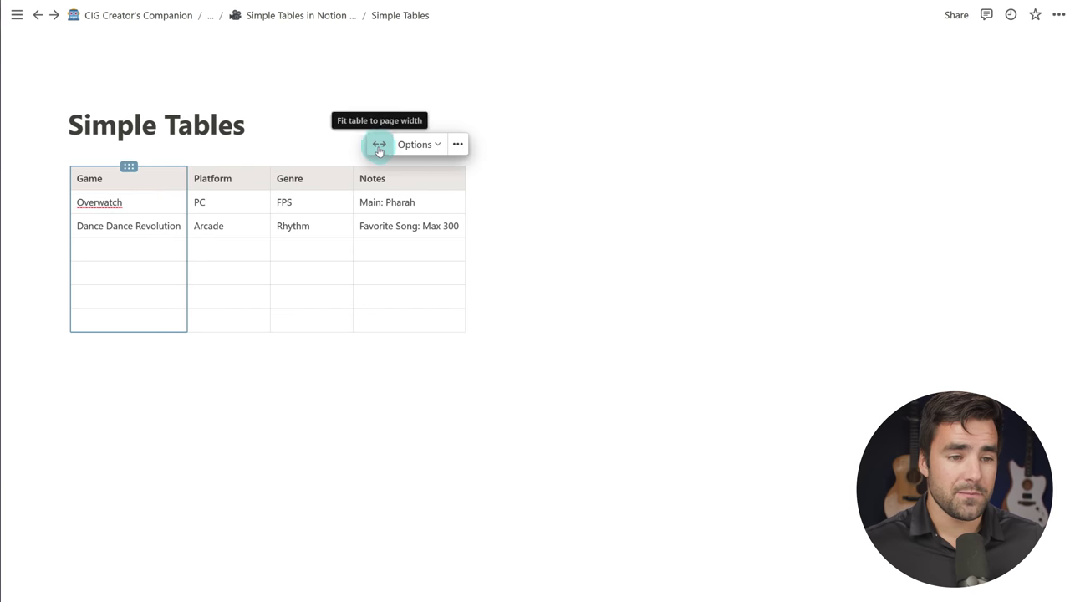
click(379, 148)
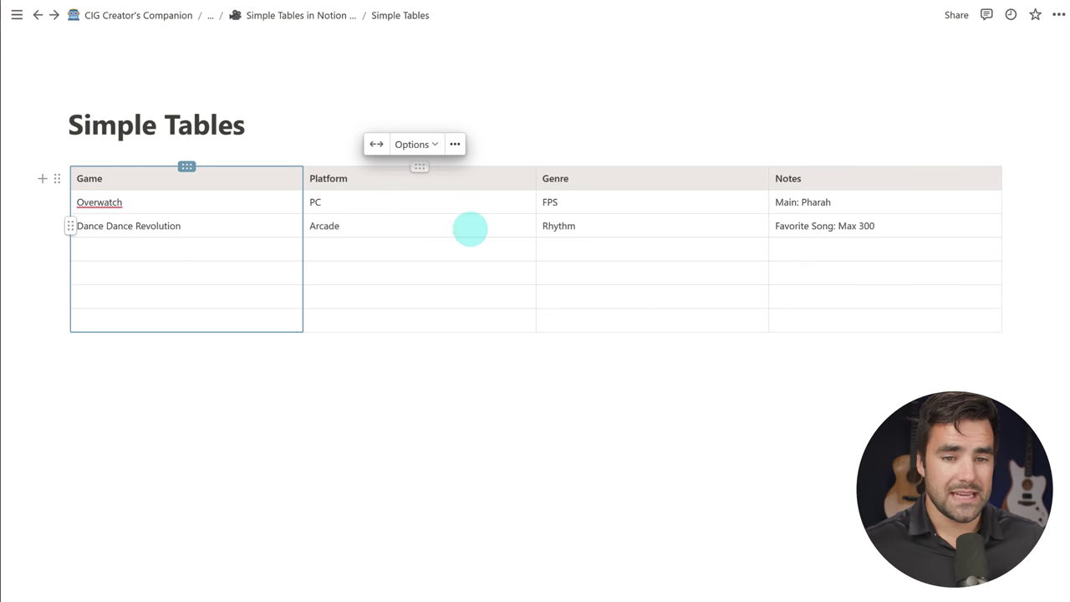
click(928, 434)
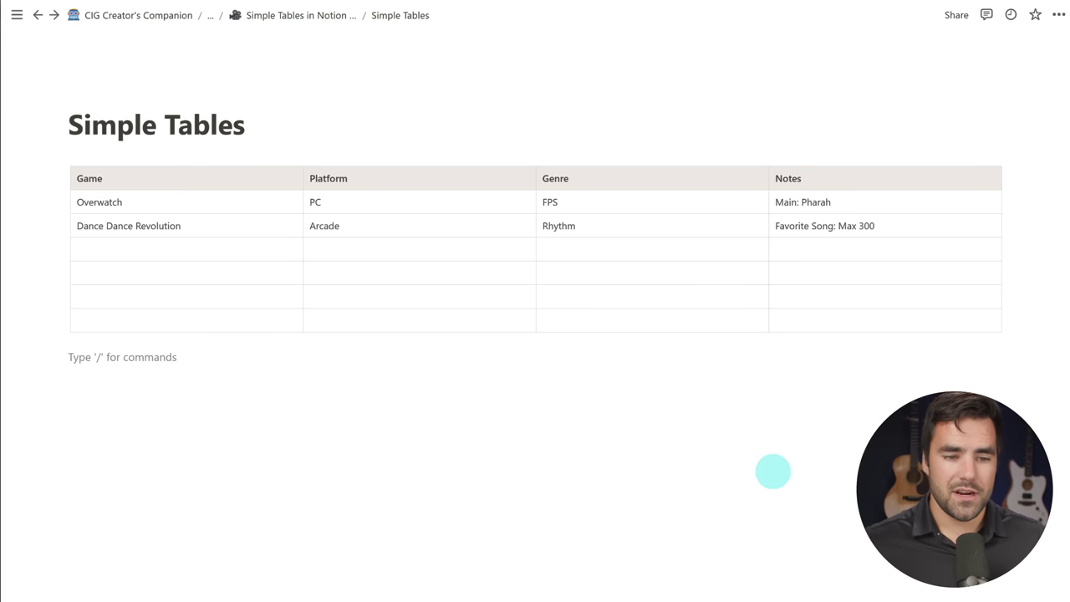
Step: Replace the table with the pasted ten-game table, stretched to page width
drag(727, 417, 270, 196)
key(BackSpace)
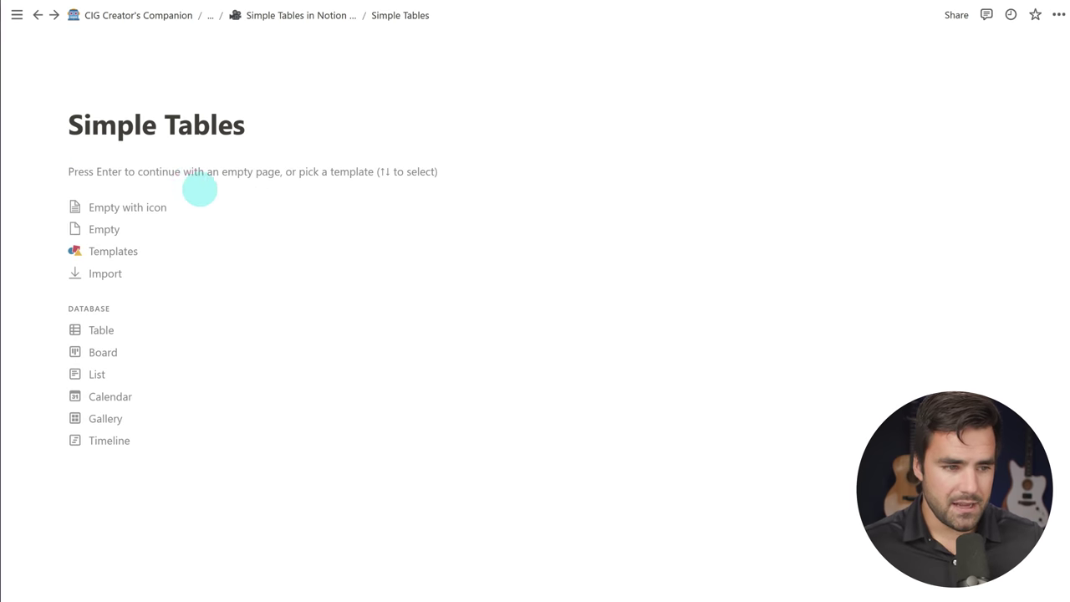
click(184, 177)
key(ctrl+v)
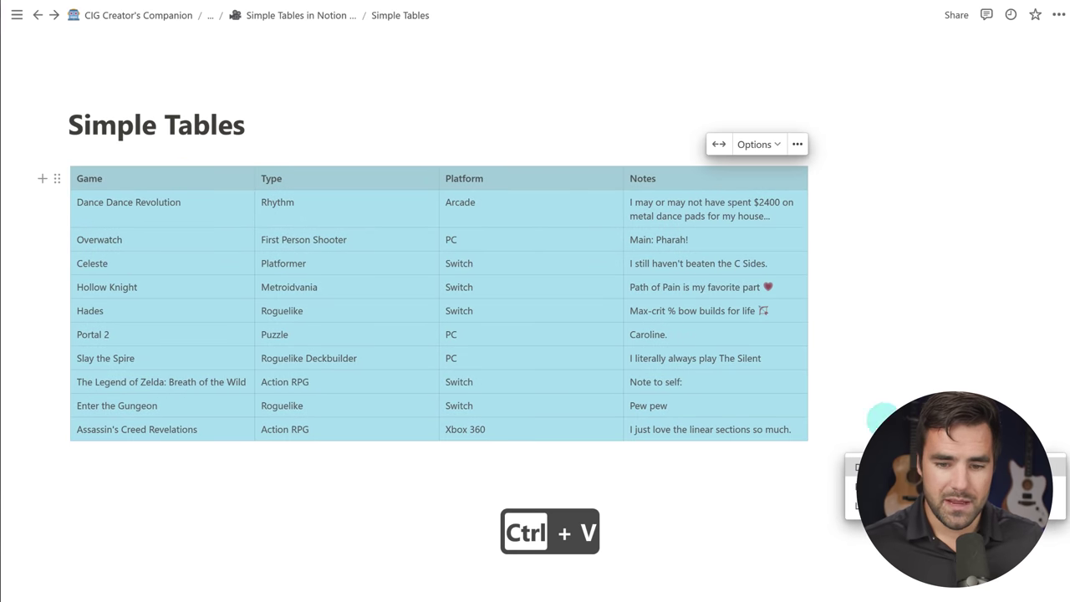
click(719, 146)
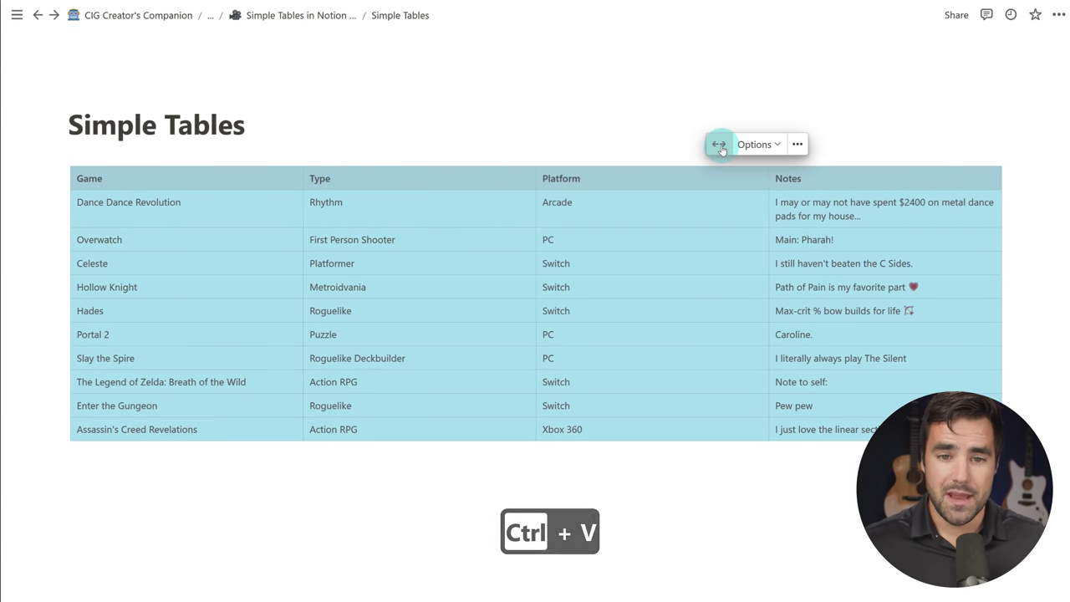
click(125, 465)
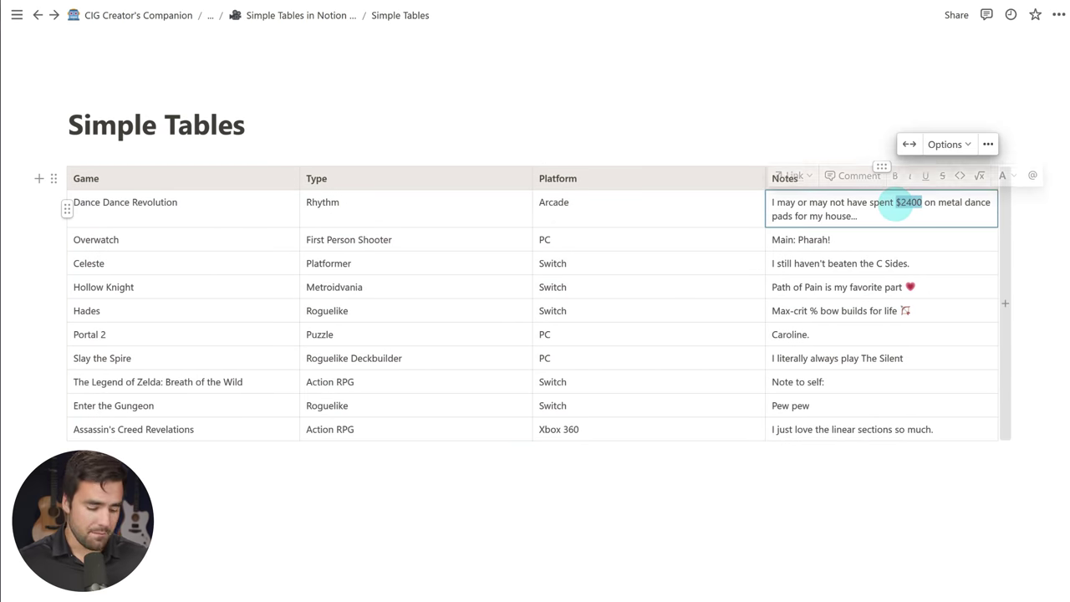
Step: Bold the $2400 amount and give the Main: Pharah! note a green background
key(ctrl+b)
double_click(809, 239)
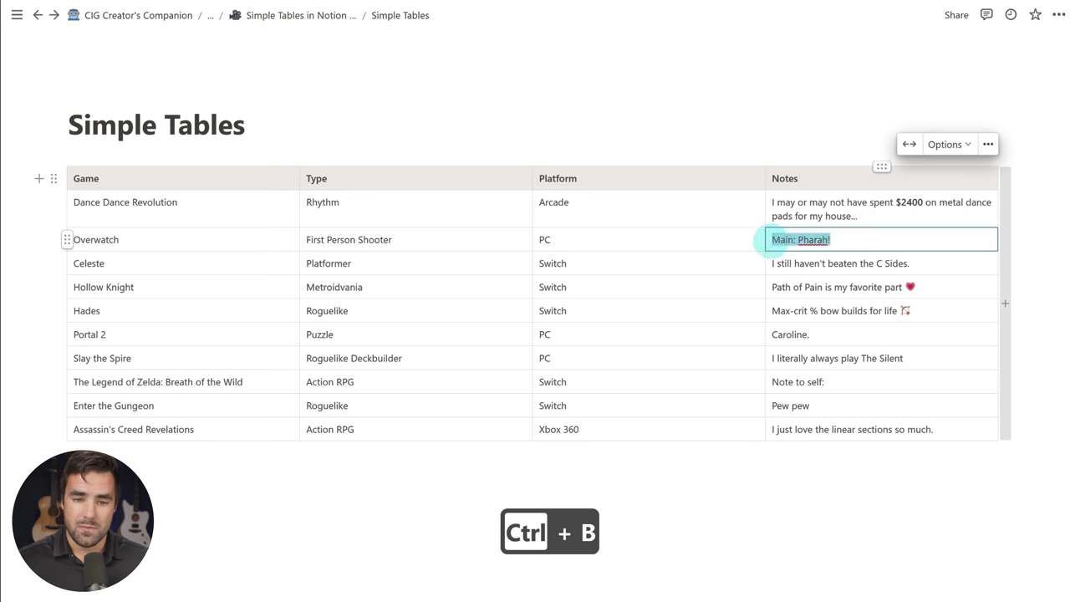
click(972, 213)
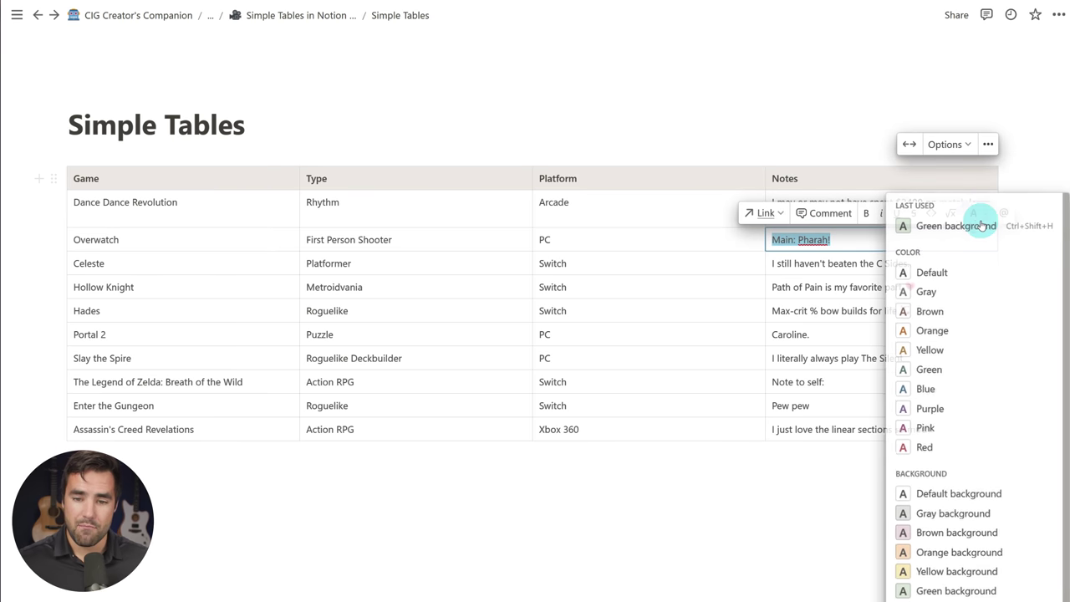
click(955, 585)
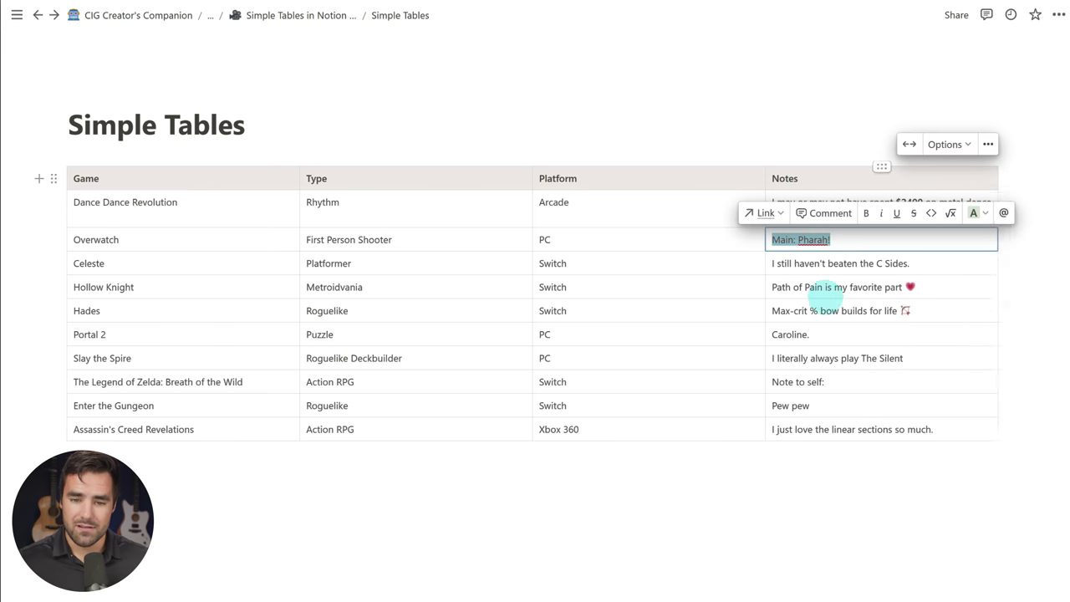
click(904, 318)
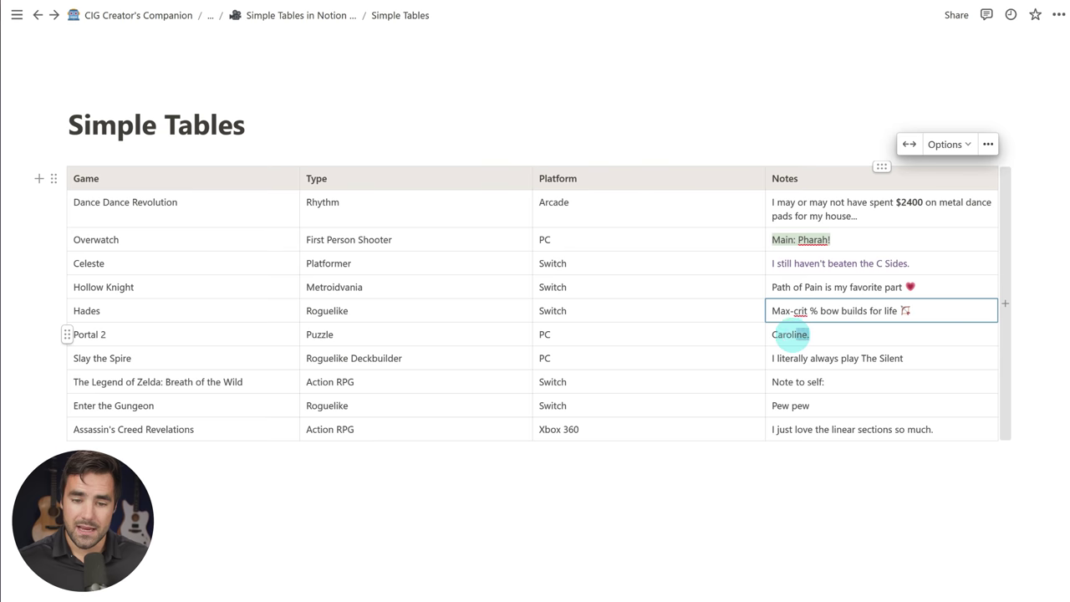
Step: Comment on the Caroline. note and link The Silent to the YouTube address
click(821, 308)
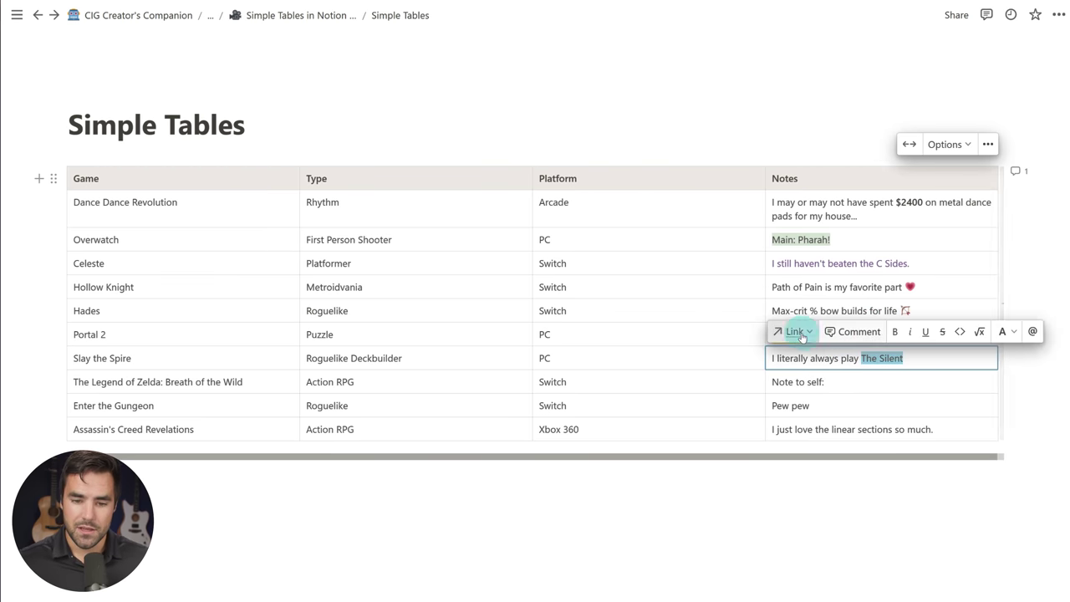
click(796, 331)
text(https://www.youtube.com/watch?v=Fc-9zqtoFa0)
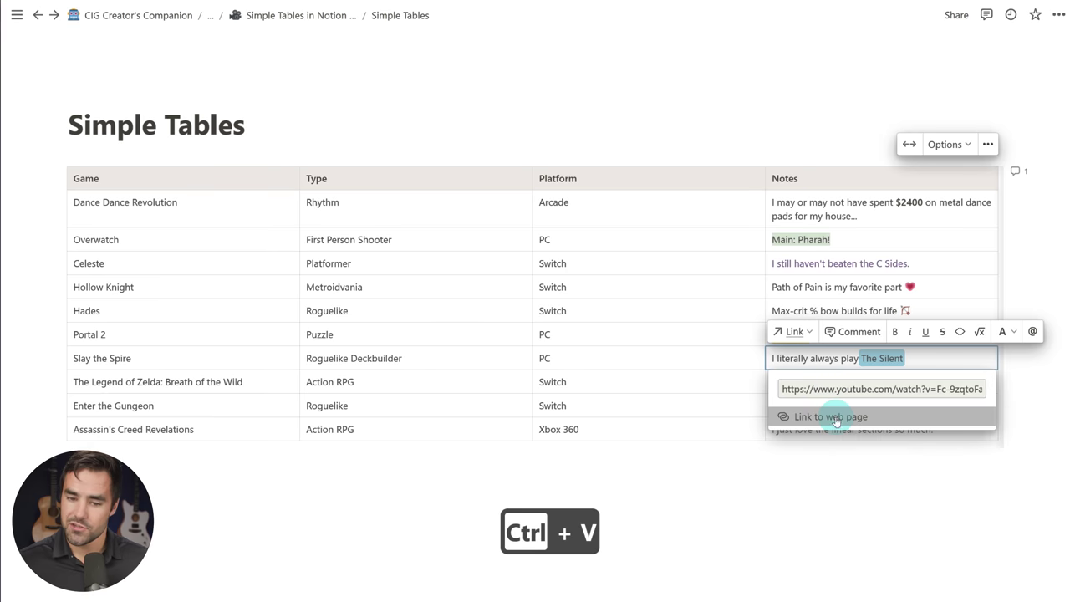
click(836, 417)
Step: Add a page mention after Note to self: and format the Assassin's Creed note as inline code
click(843, 383)
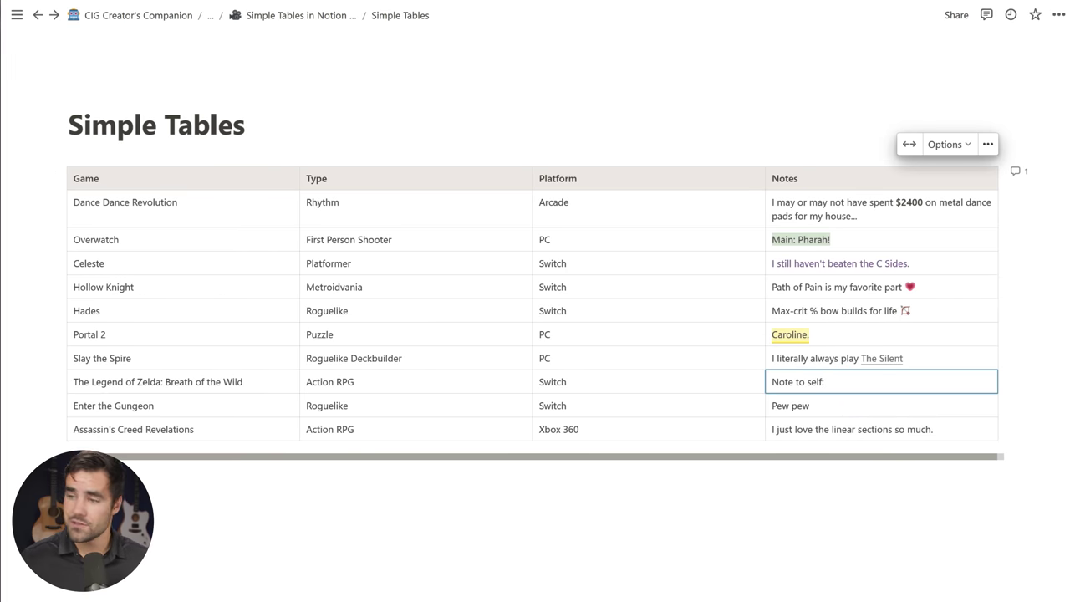
key(ctrl+l)
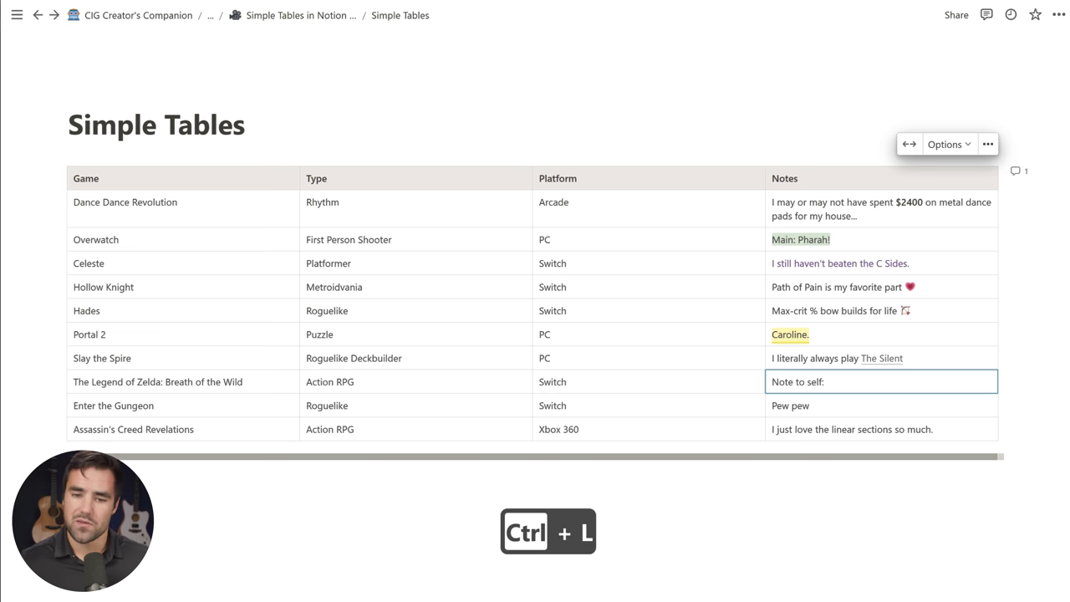
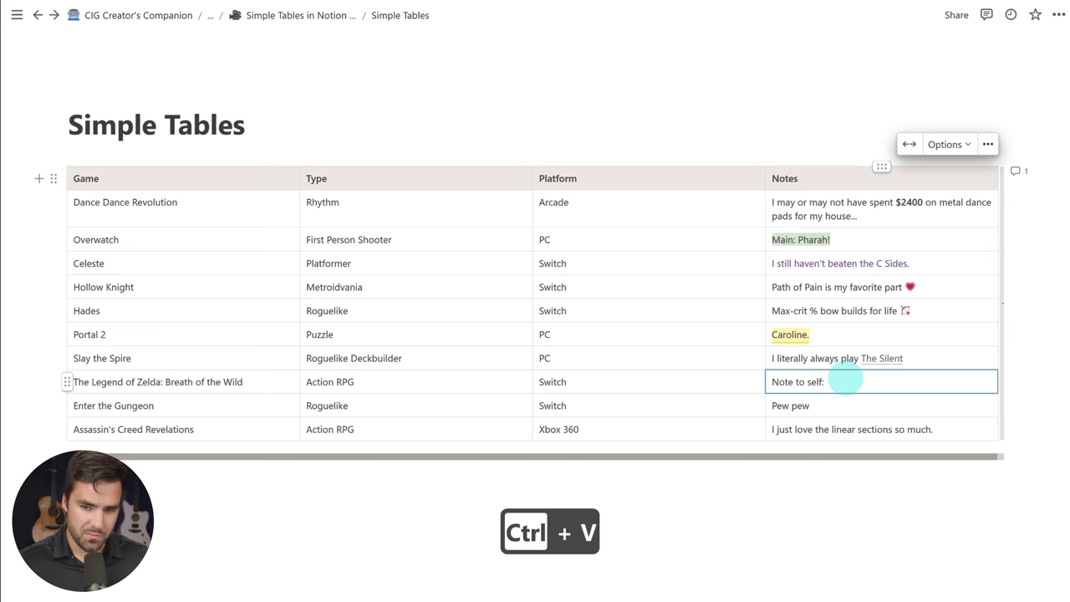
click(922, 466)
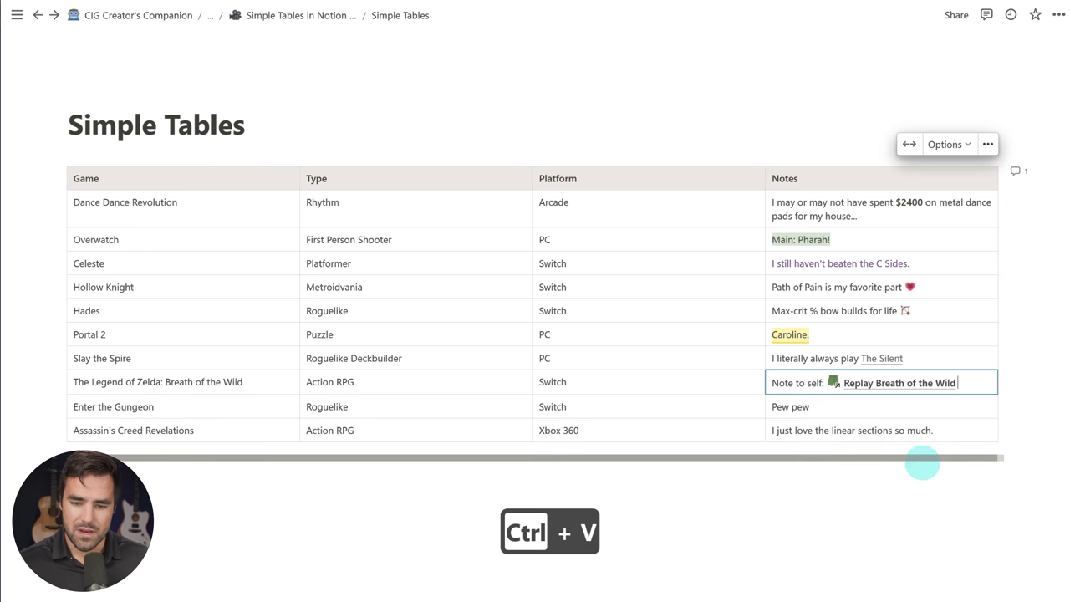
key(Down)
key(Down)
key(ctrl+e)
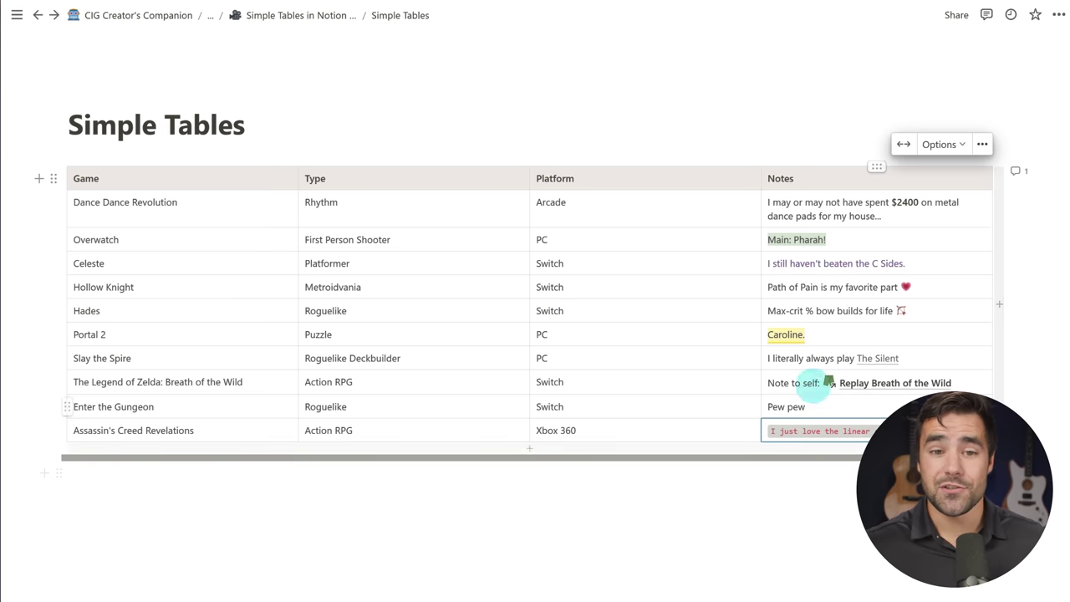
Step: Convert the games table into a database and preview the Hollow Knight entry's page
click(53, 178)
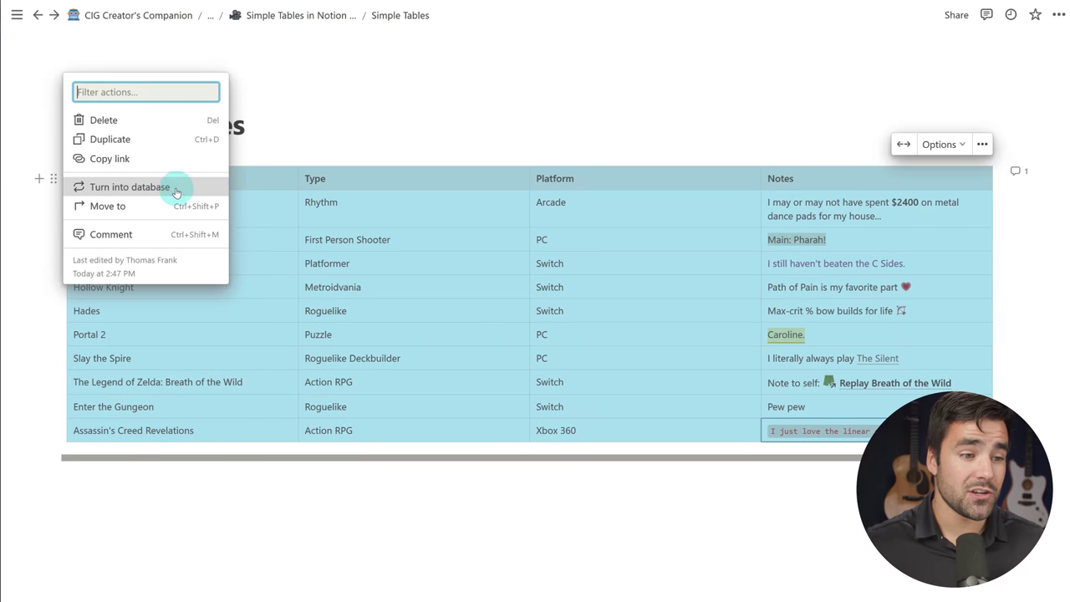
click(171, 187)
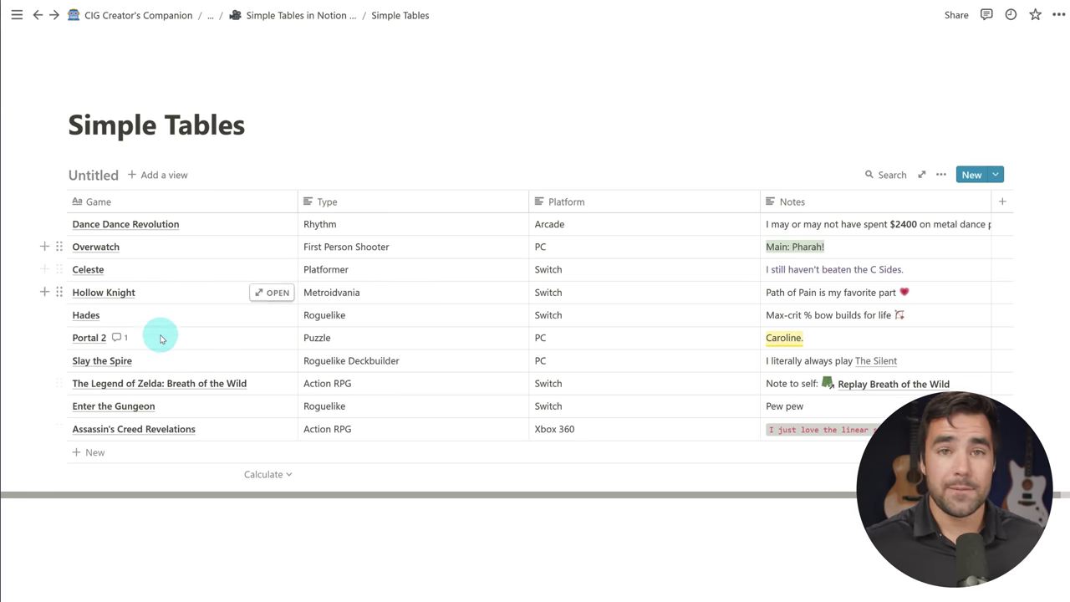
click(272, 292)
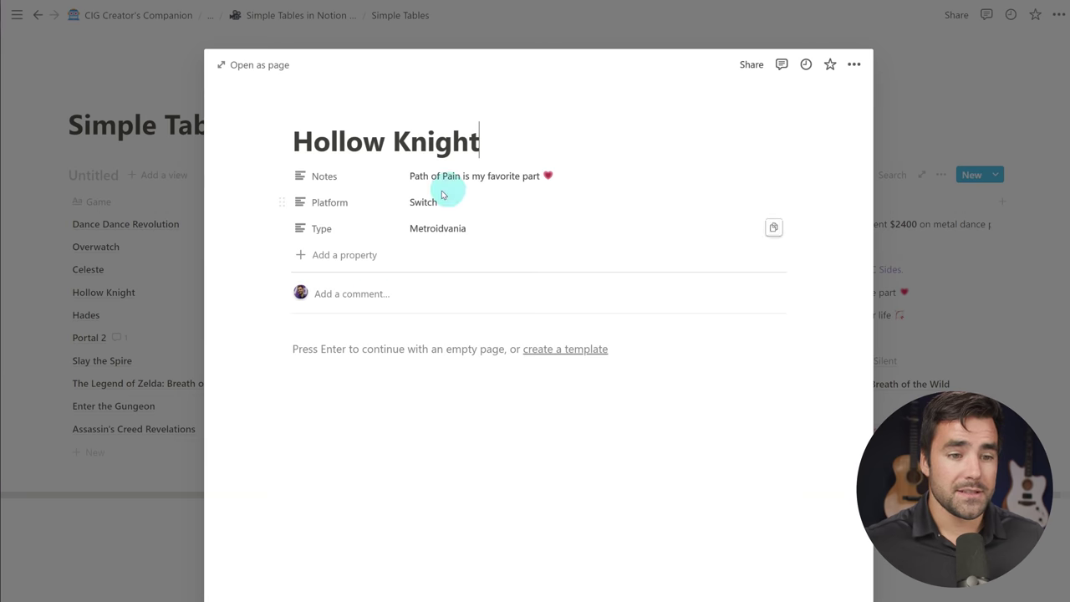
key(Escape)
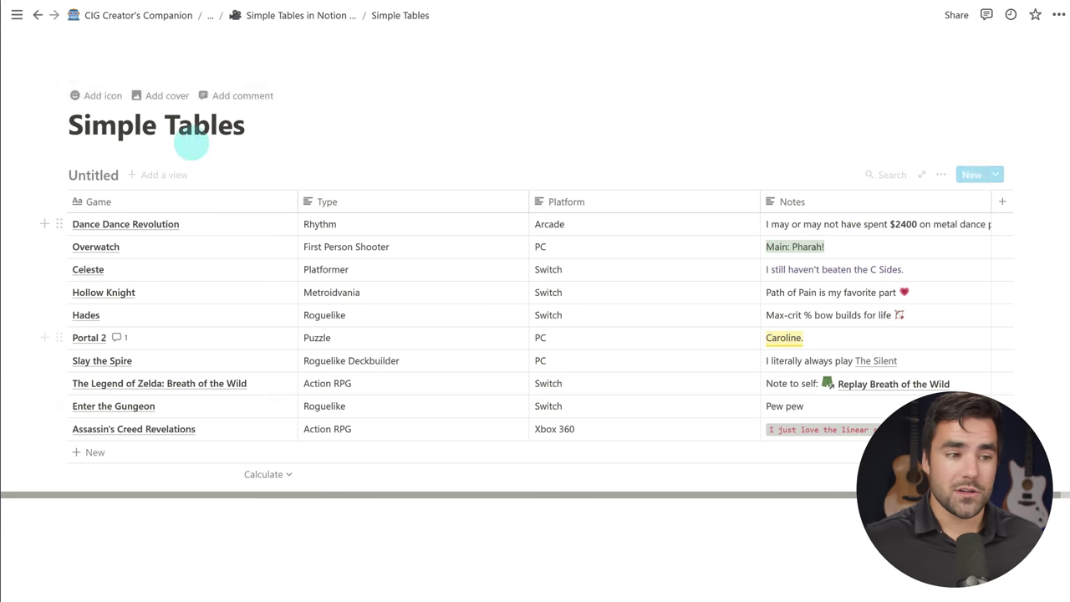
Step: Convert the database back to a simple table and move Notes to the front
click(55, 176)
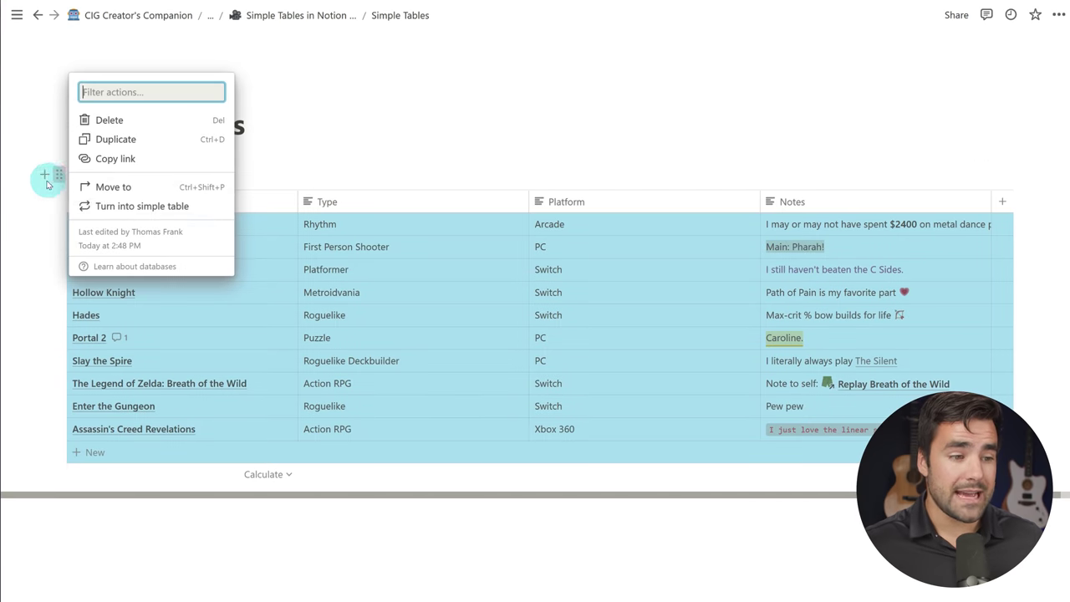
click(142, 206)
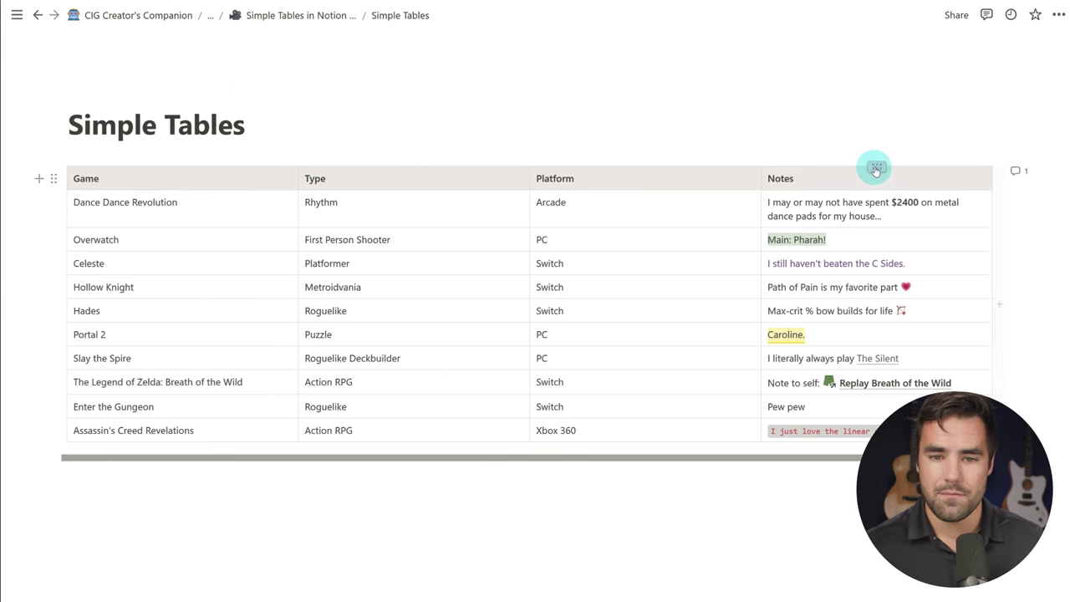
drag(877, 166, 182, 182)
Step: Convert to a database and back to a simple table, then drag Notes after Platform
click(53, 178)
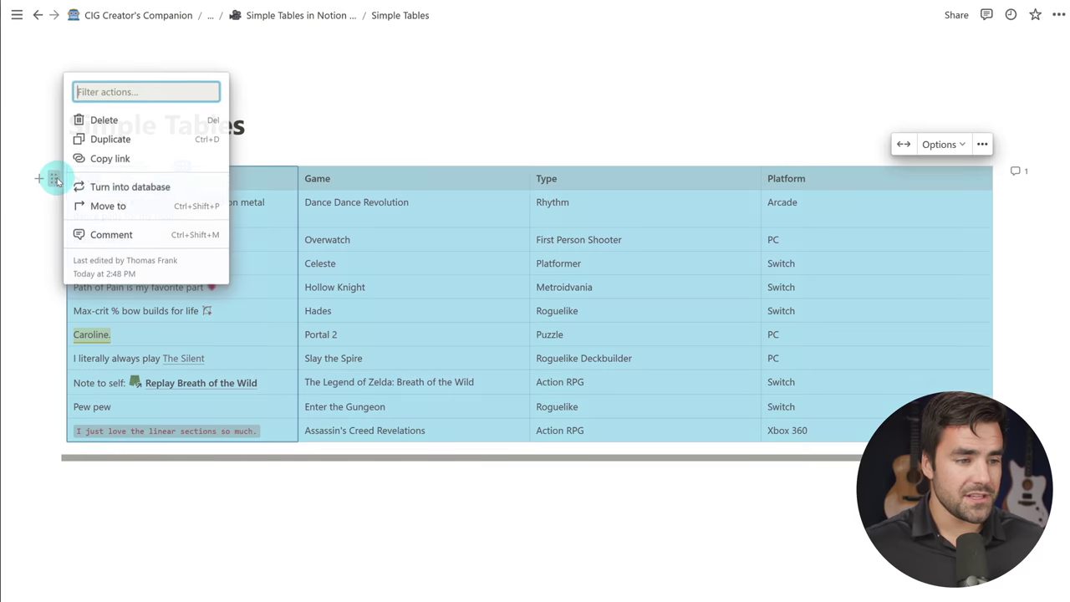
click(144, 183)
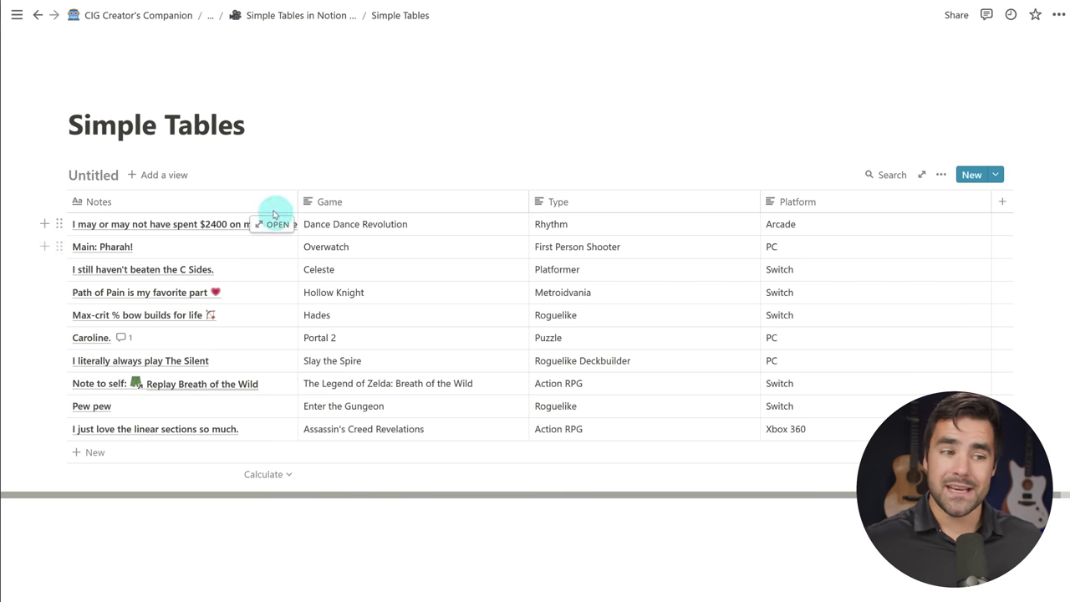
click(58, 174)
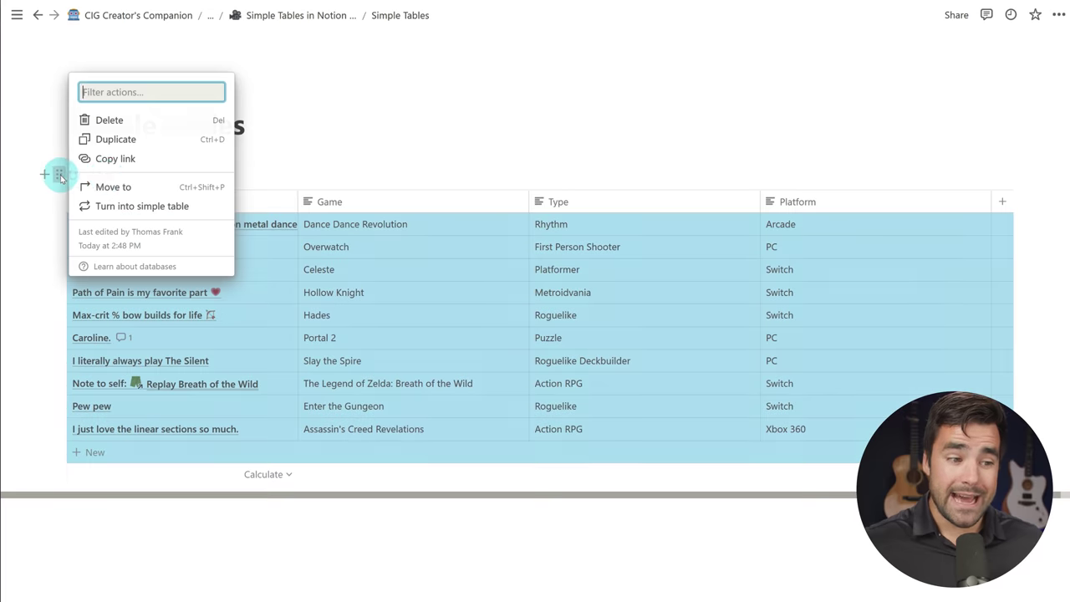
click(156, 206)
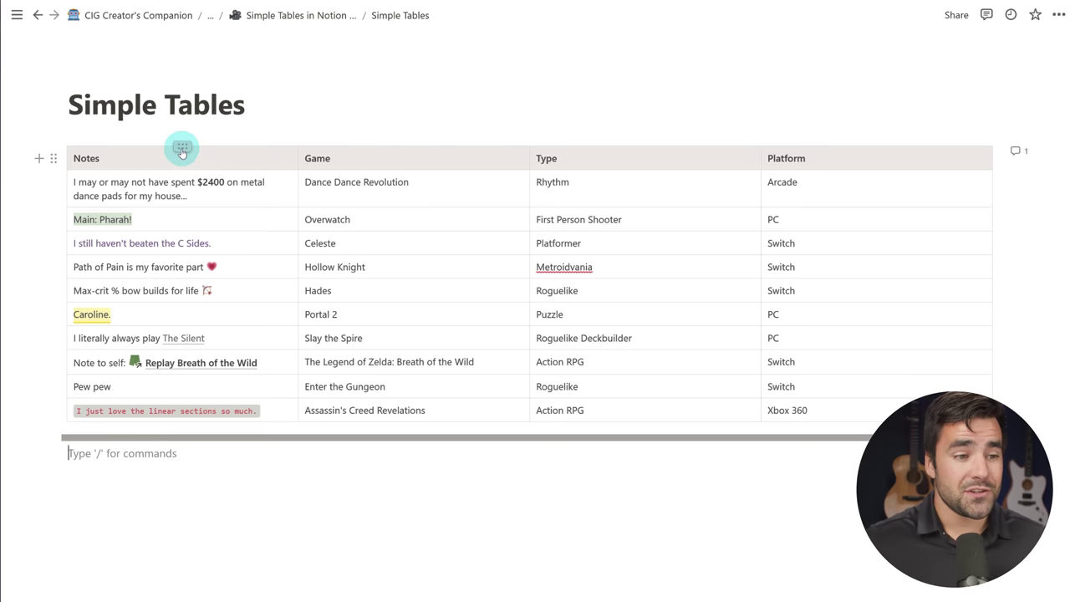
drag(180, 146, 877, 151)
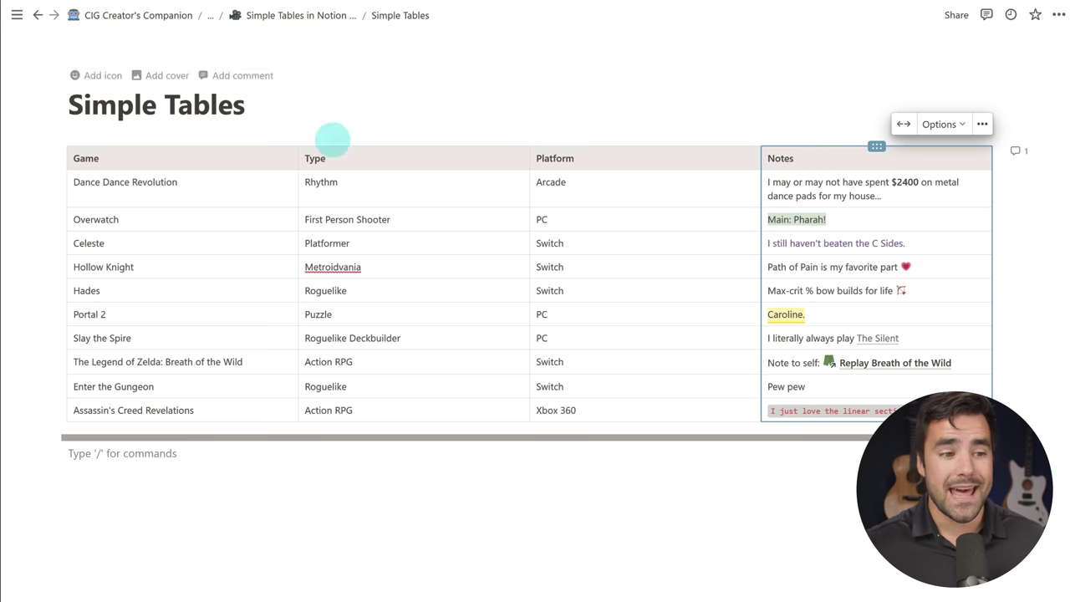
Step: Deselect the Notes column, select then clear the table block, and focus the Overwatch row
click(213, 182)
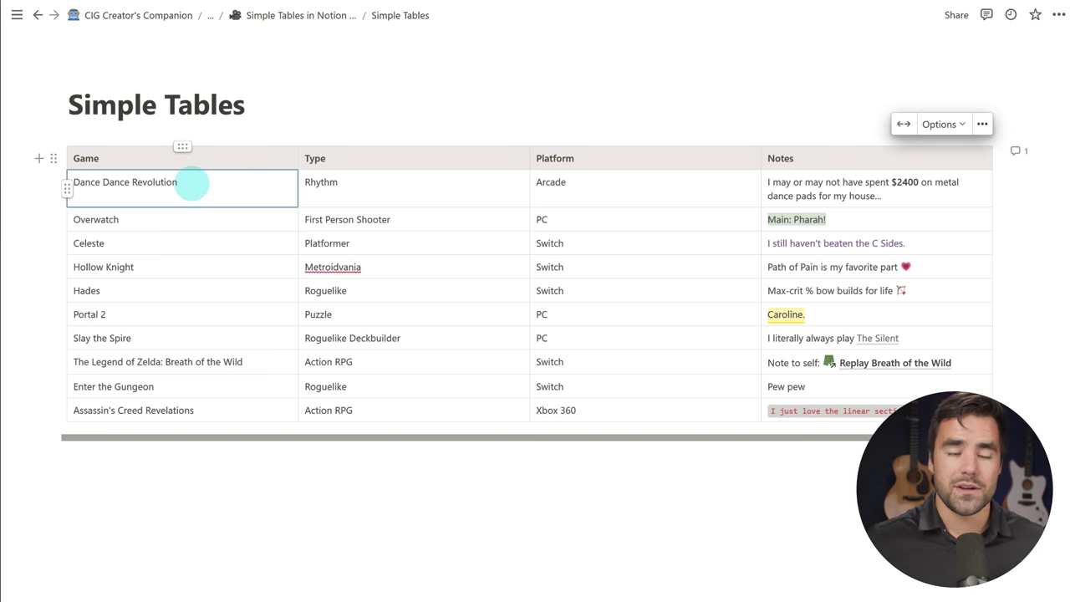
key(Escape)
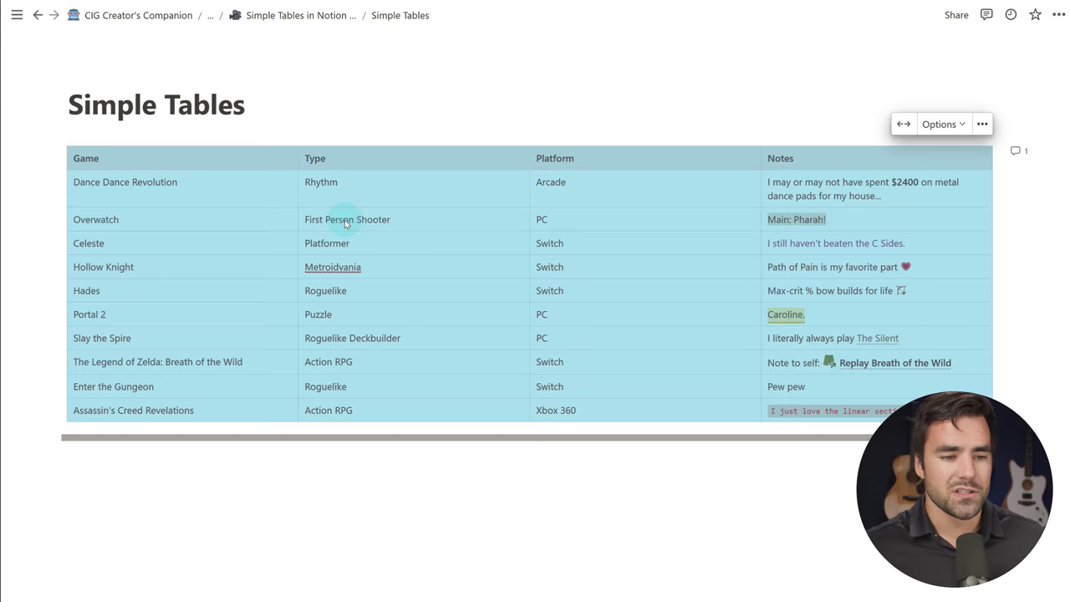
click(488, 292)
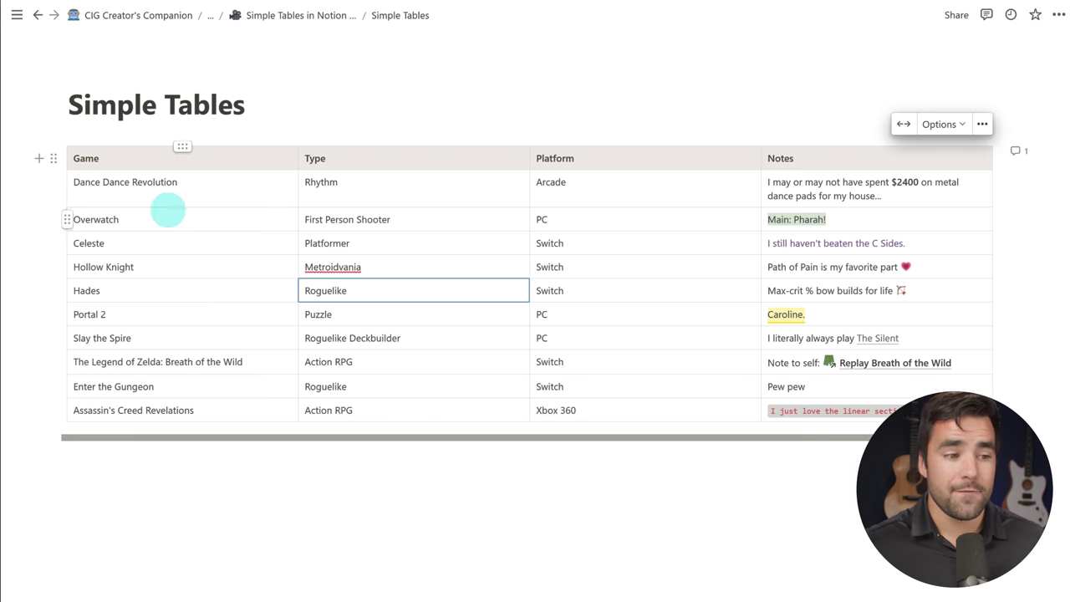
click(167, 214)
Step: Drag the Overwatch row down so it sits below Hollow Knight in the games table
drag(68, 224, 138, 248)
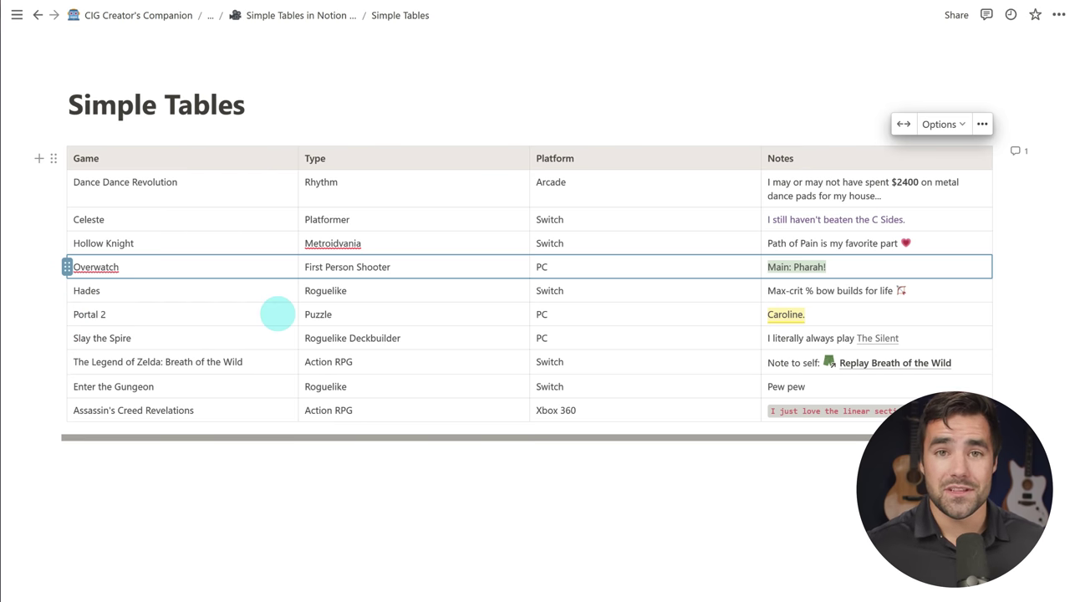
click(52, 158)
Step: Convert the games table into a database sorted by Type ascending, then select its rows
click(172, 167)
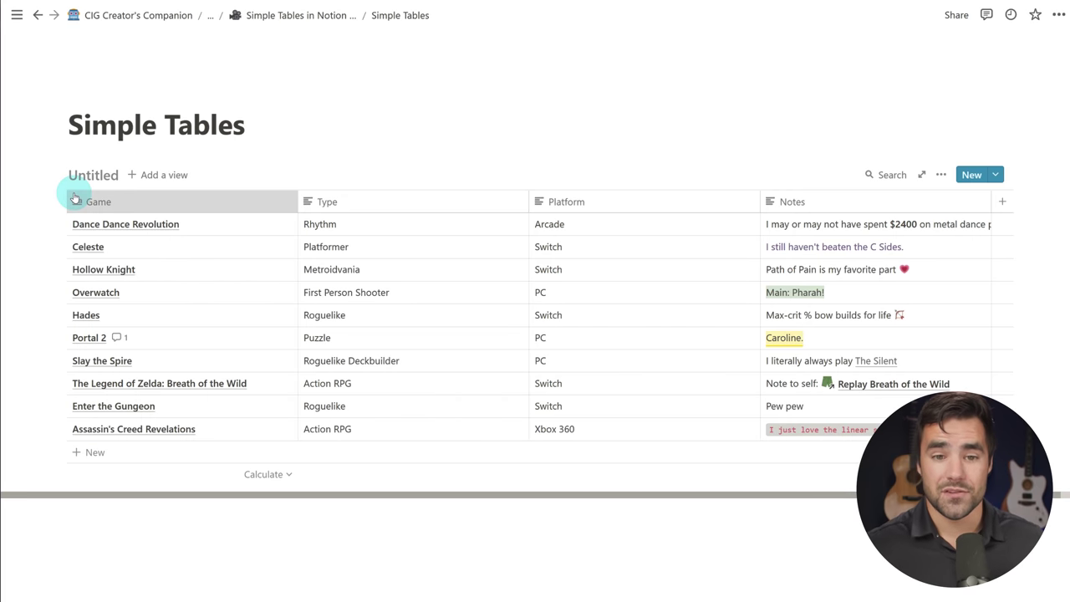
click(940, 175)
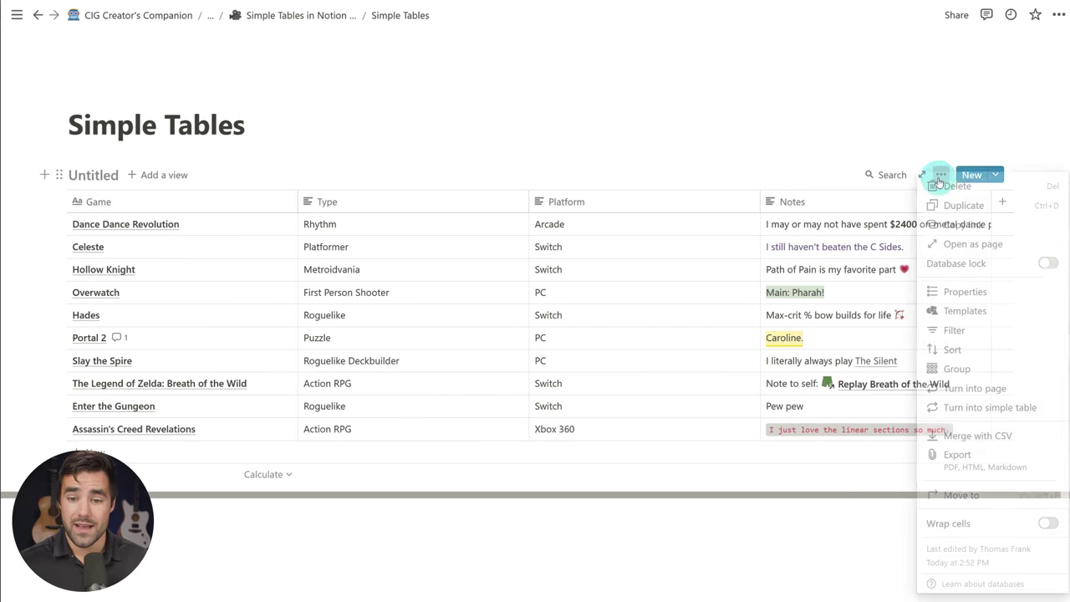
click(1002, 360)
click(759, 294)
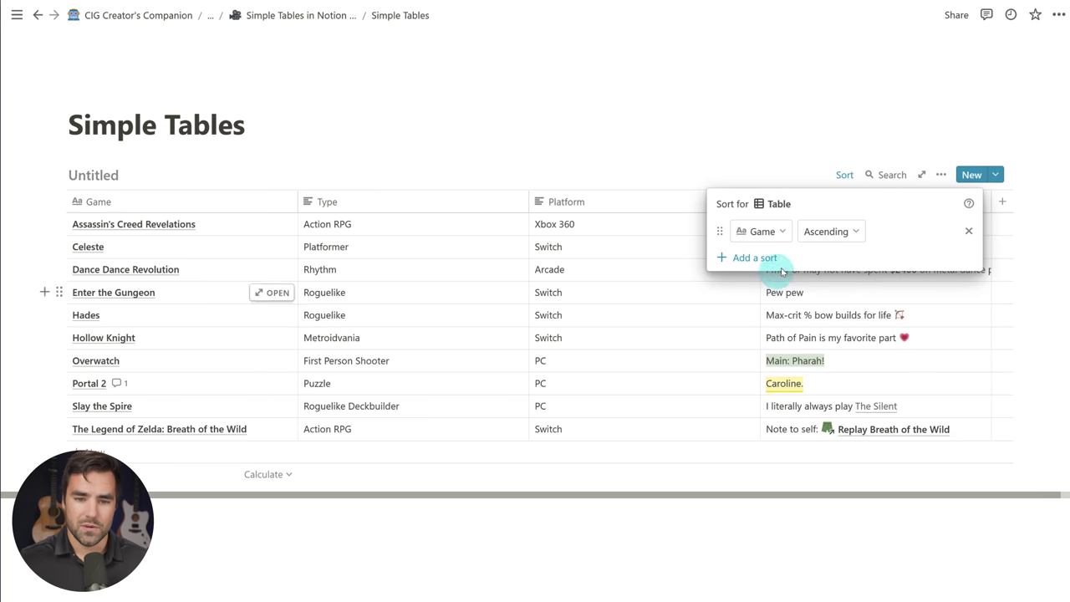
click(760, 232)
click(727, 342)
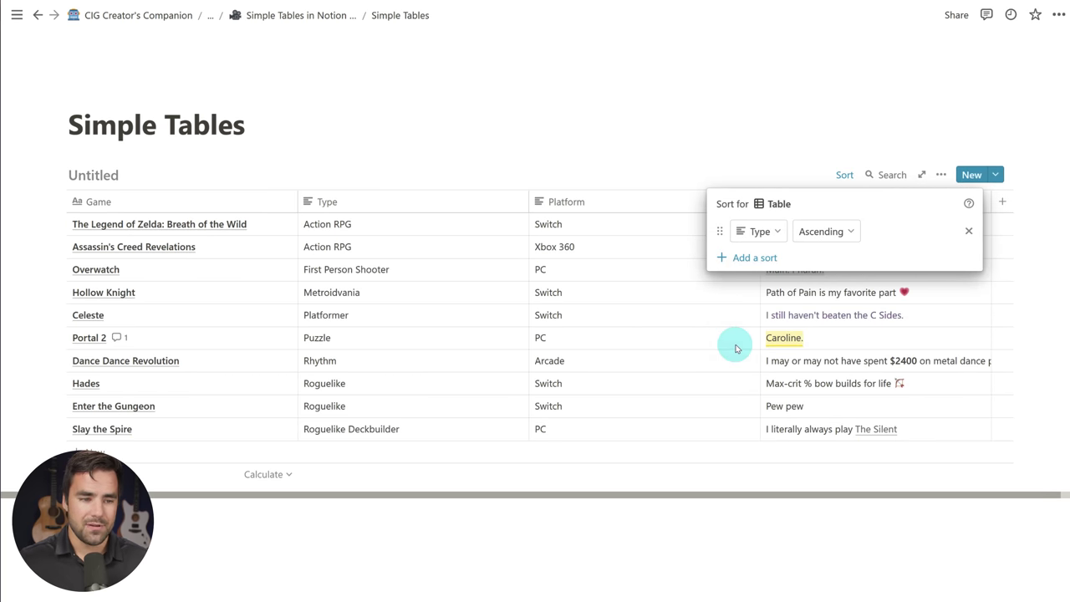
click(780, 563)
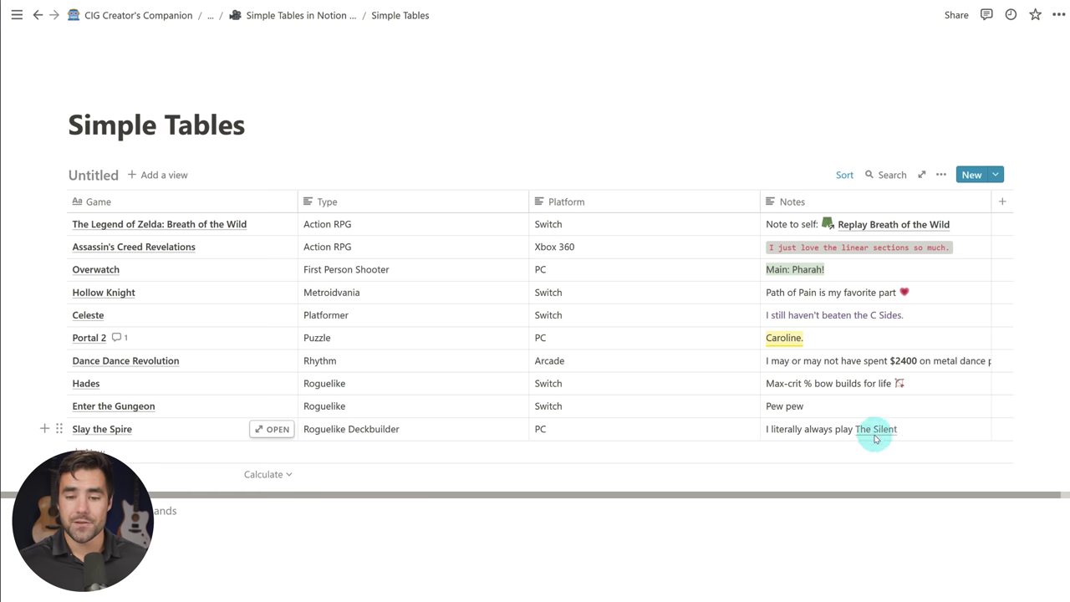
drag(922, 432, 215, 222)
Step: Copy the selected game rows and insert an inline table database below the games table
key(ctrl+c)
scroll(168, 435, down, 1)
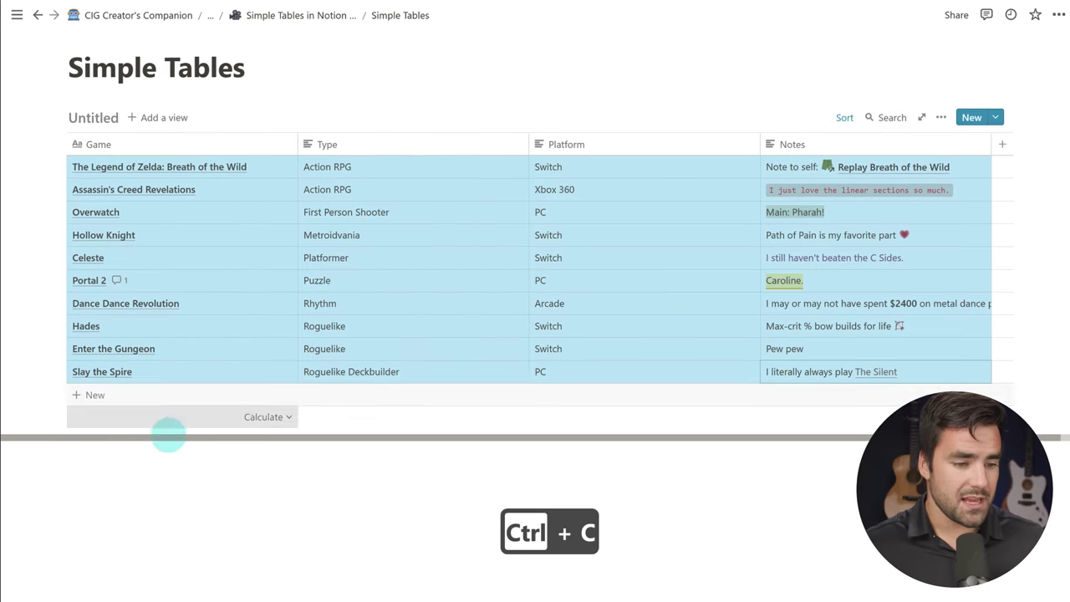
click(161, 475)
text(/table)
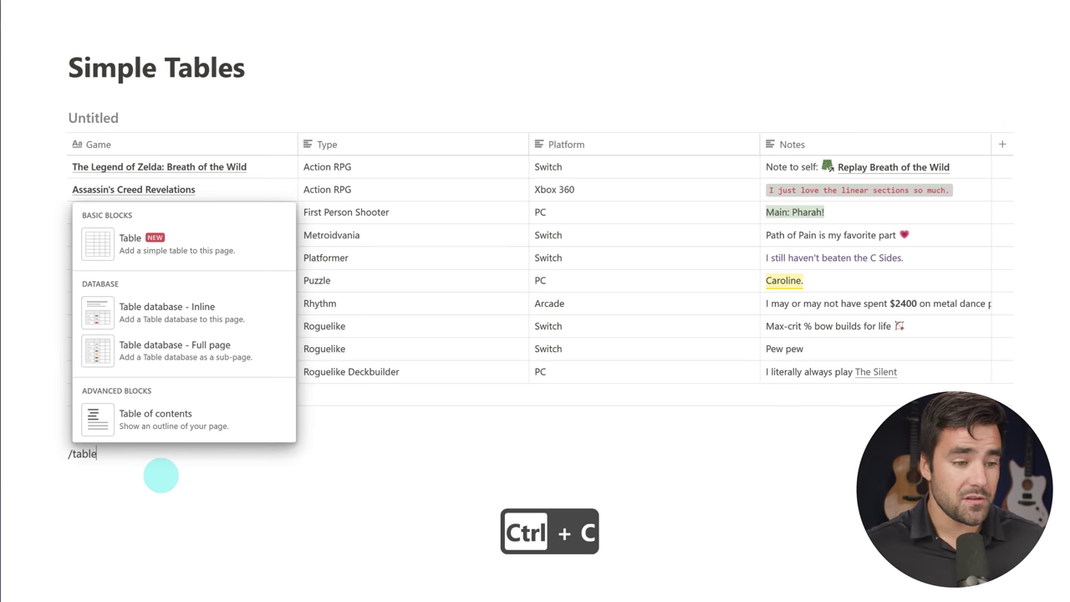
click(184, 315)
Step: Name the first column Game and make the second a text column named Type
scroll(213, 401, down, 2)
scroll(163, 274, up, 1)
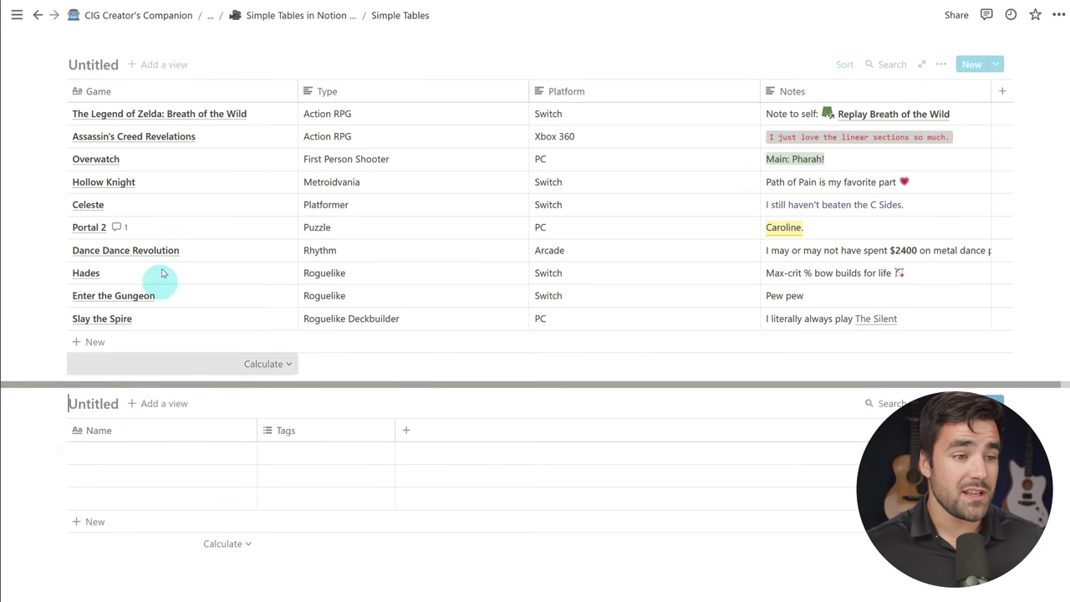
click(109, 431)
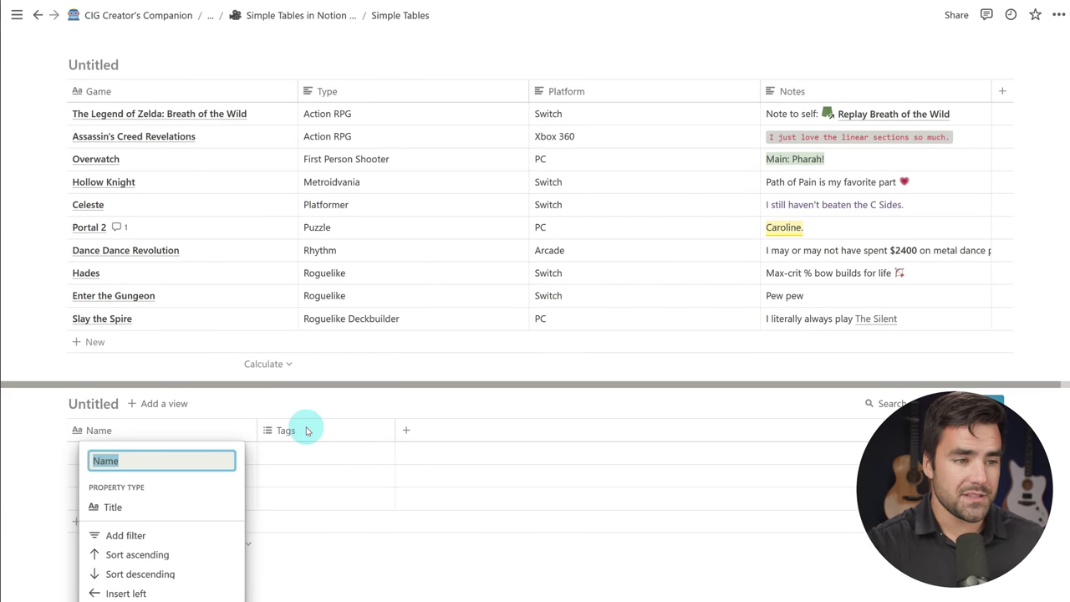
text(Game)
key(Return)
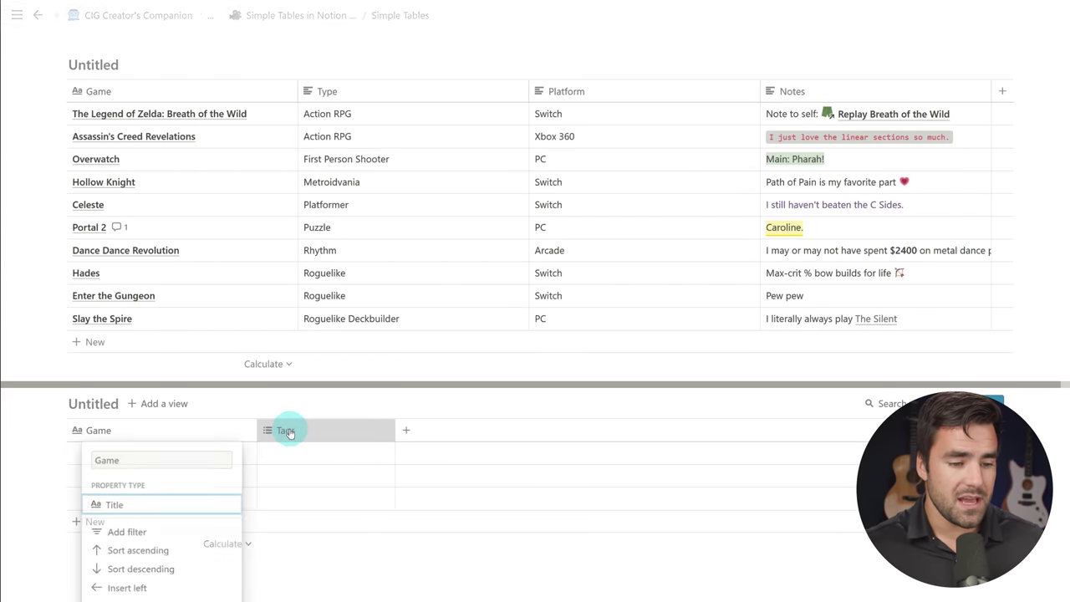
click(292, 430)
mouse_move(334, 221)
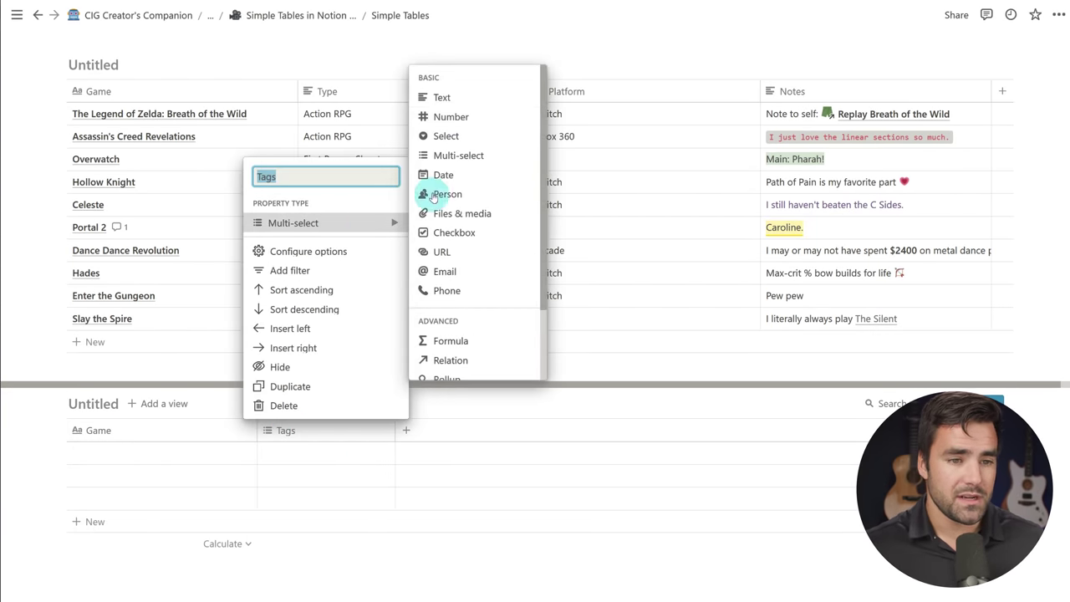
click(451, 96)
click(337, 431)
text(Type)
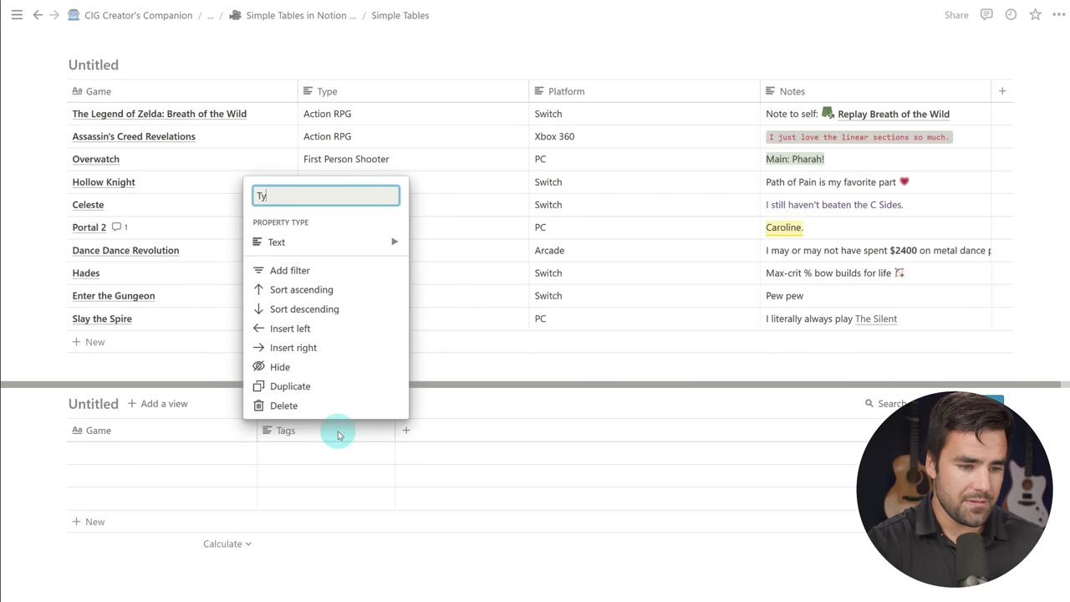
key(Return)
Step: Add Platform and Notes columns to the new table
click(406, 430)
text(Platfr)
key(BackSpace)
text(orm)
key(Return)
click(544, 429)
text(Notes)
key(Return)
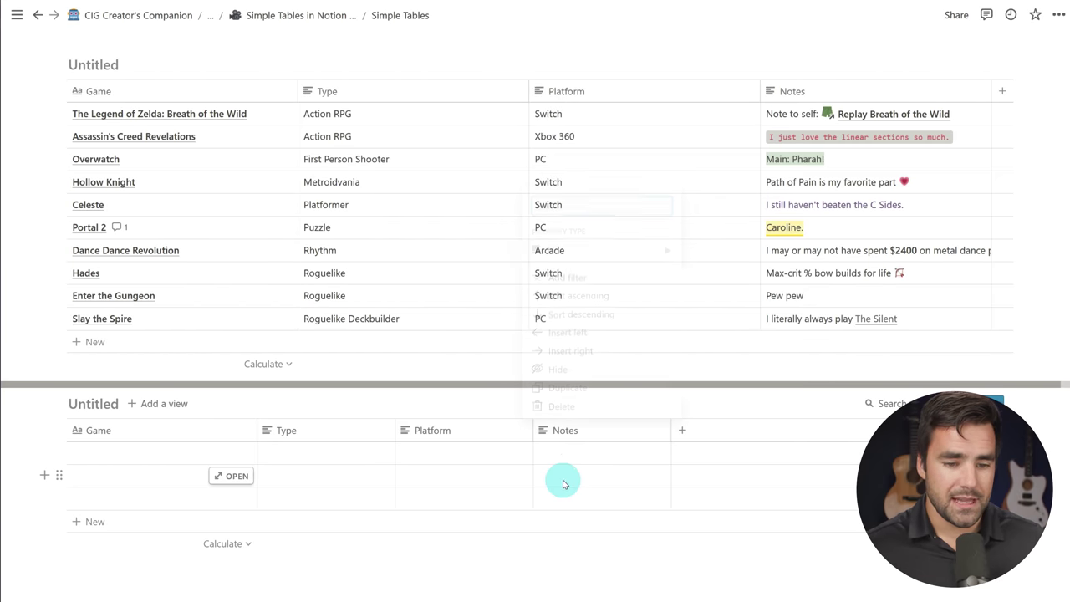
Step: Paste the copied game rows into the new table starting at the first Game cell
click(143, 459)
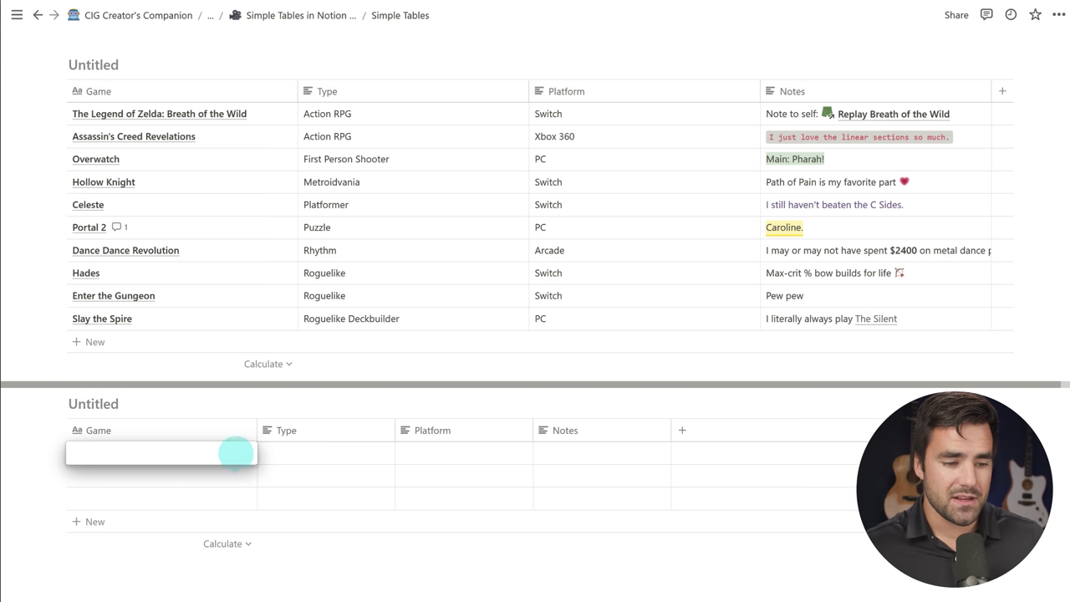
key(Escape)
key(ctrl+v)
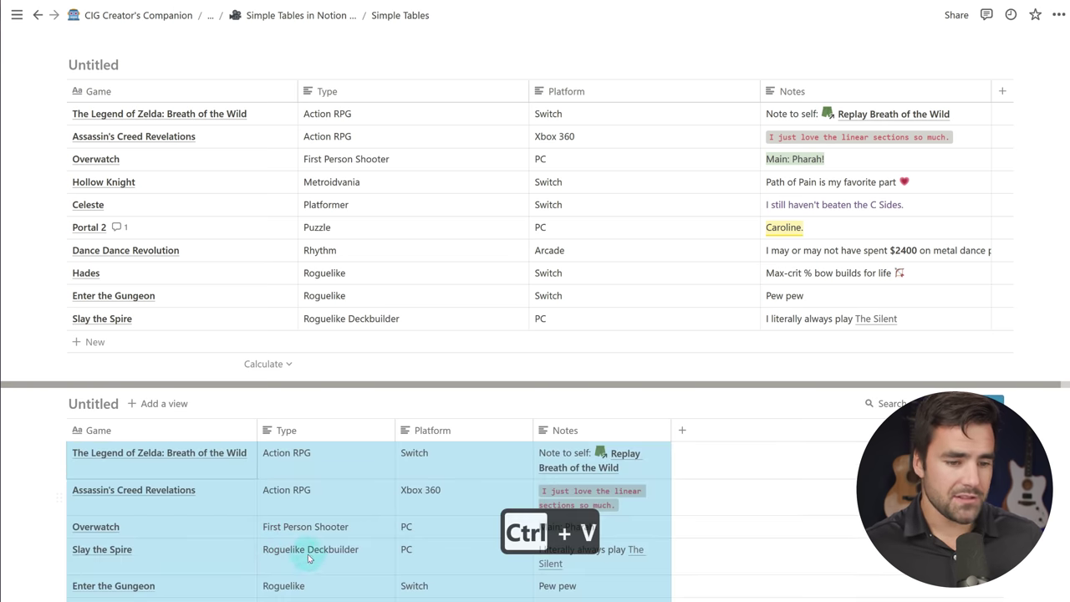
scroll(338, 544, down, 3)
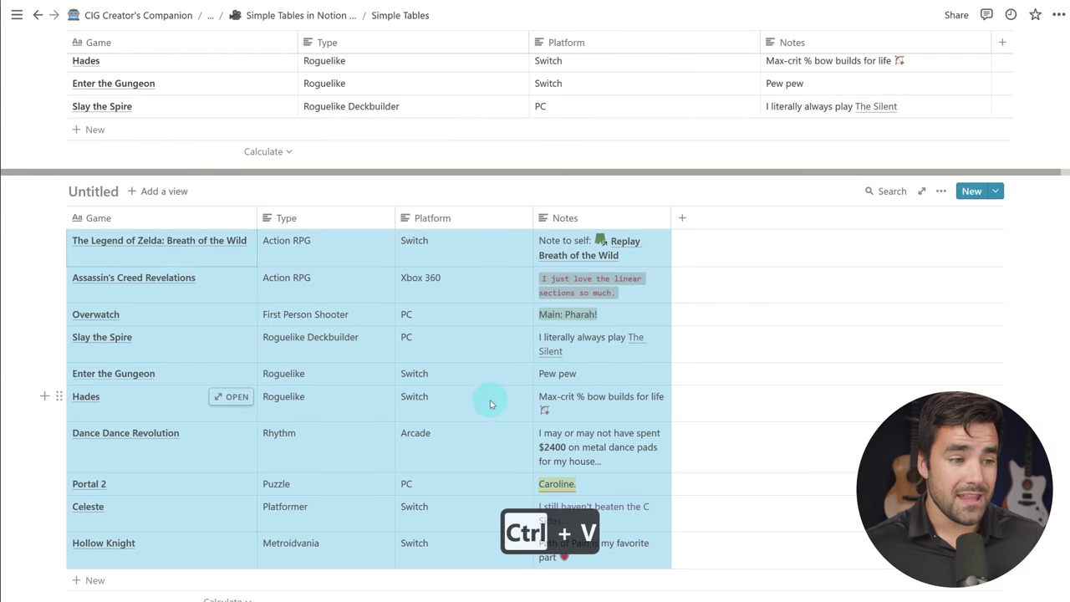
click(58, 190)
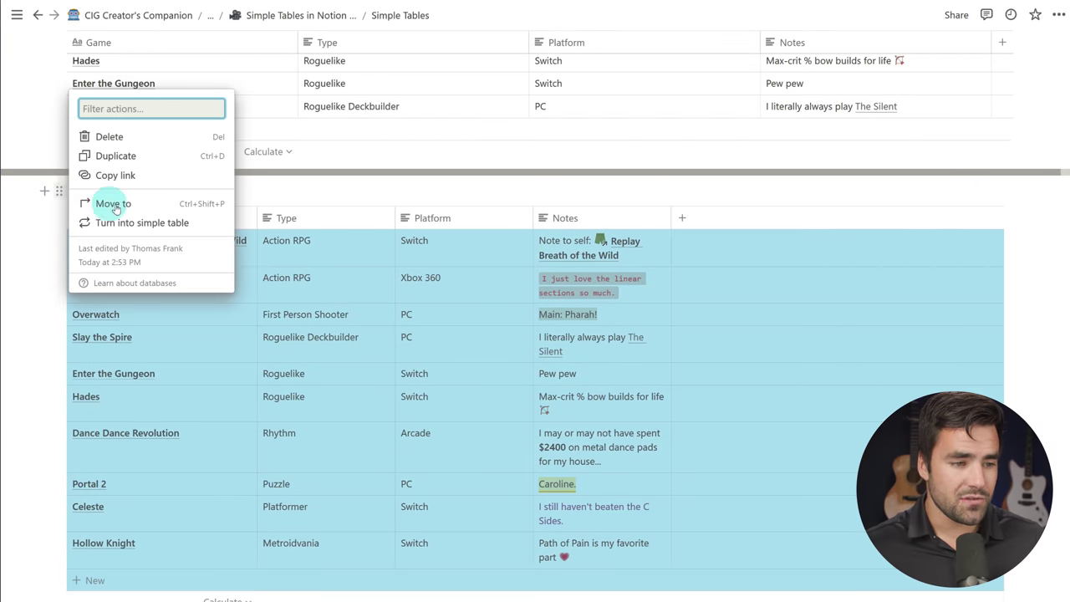
Step: Turn the second games database into a simple table and add an empty block beneath it
click(150, 225)
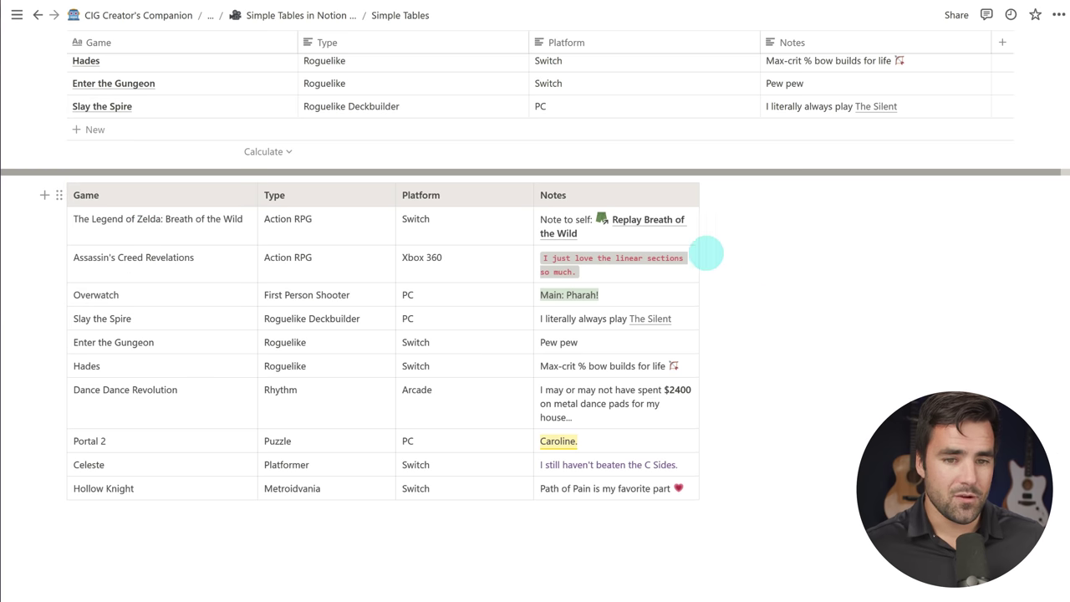
scroll(555, 84, up, 3)
scroll(555, 84, down, 4)
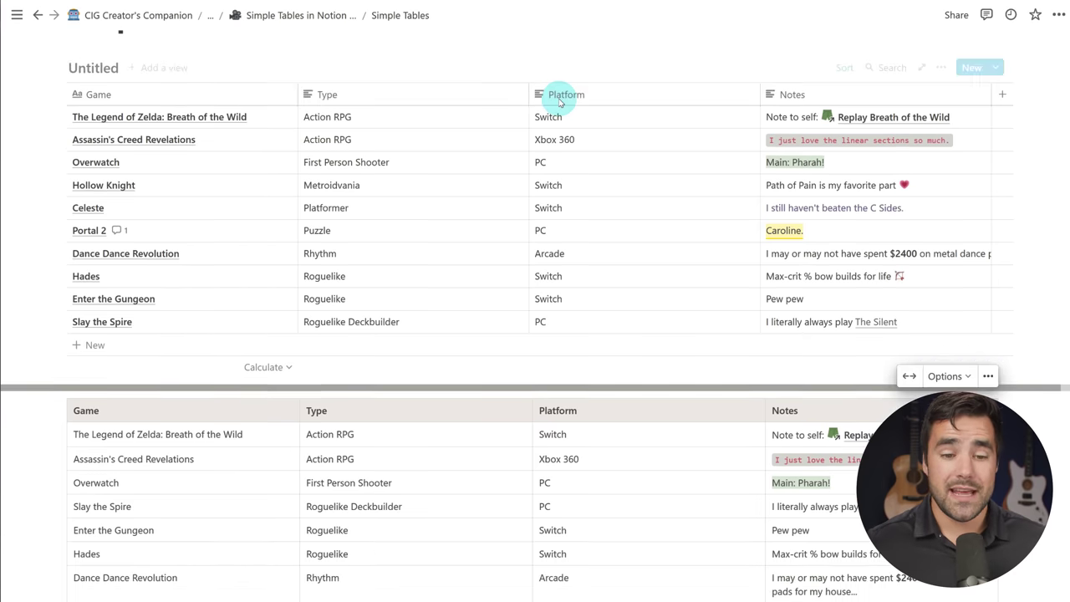
click(527, 513)
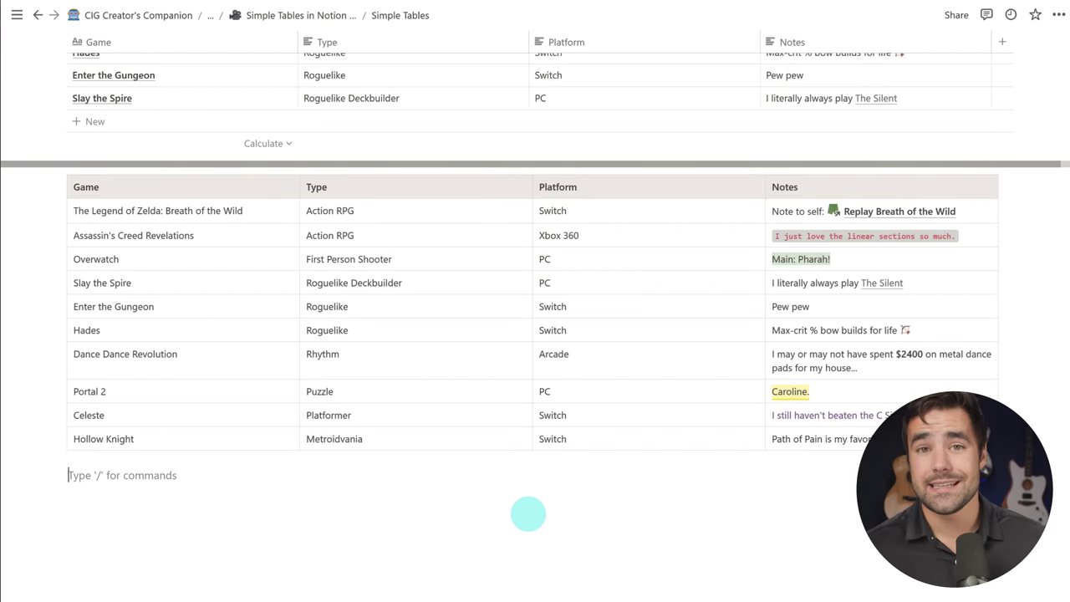
scroll(679, 542, down, 1)
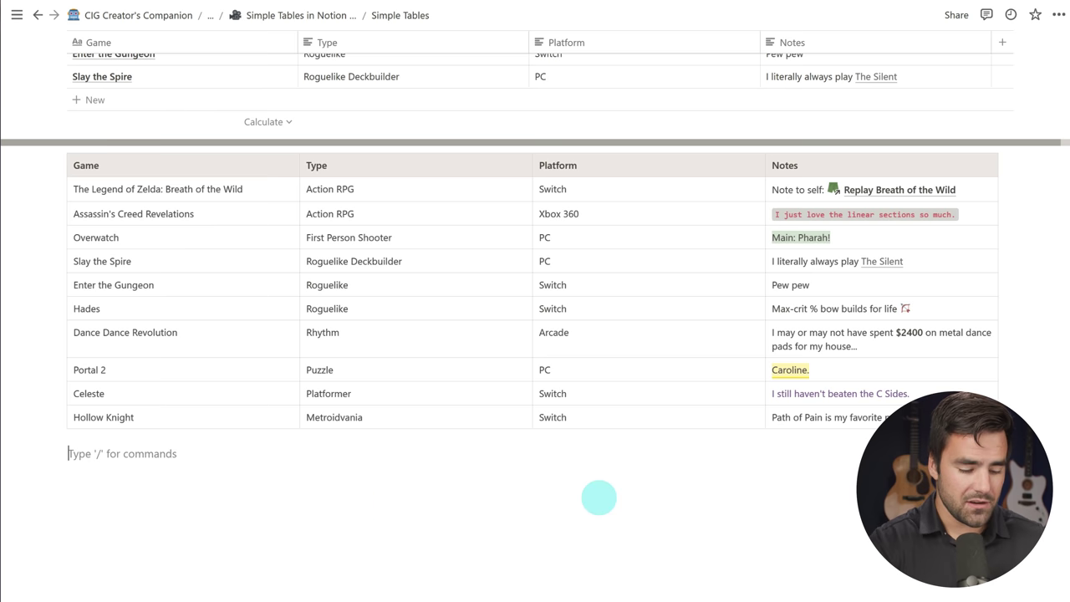
Step: Create a synced block with /sync, move the simple games table into it, and show the sidebar
text(/sync)
click(206, 380)
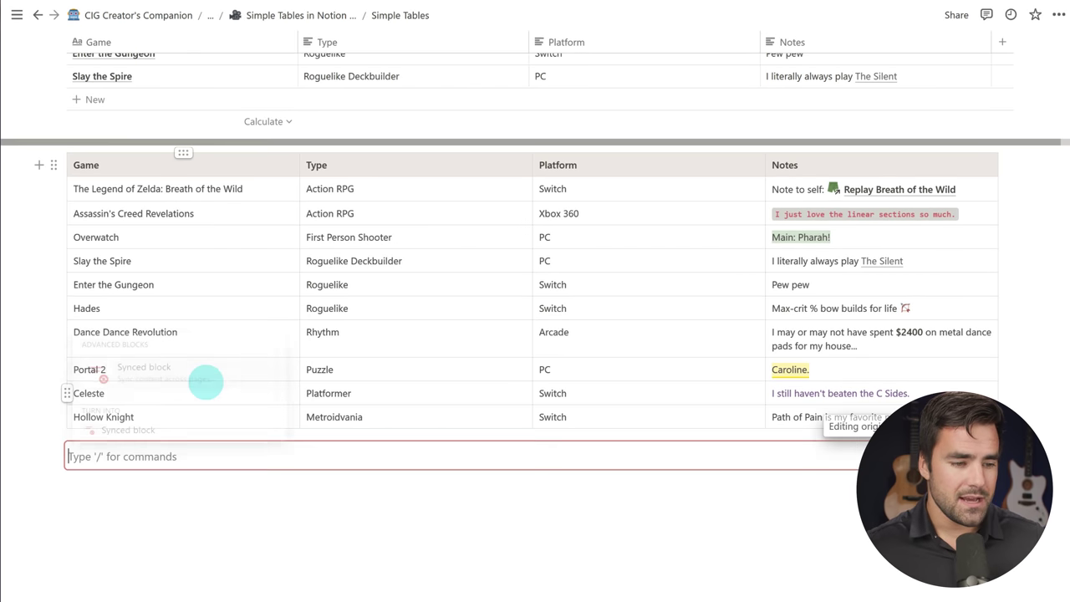
drag(55, 165, 84, 454)
click(172, 476)
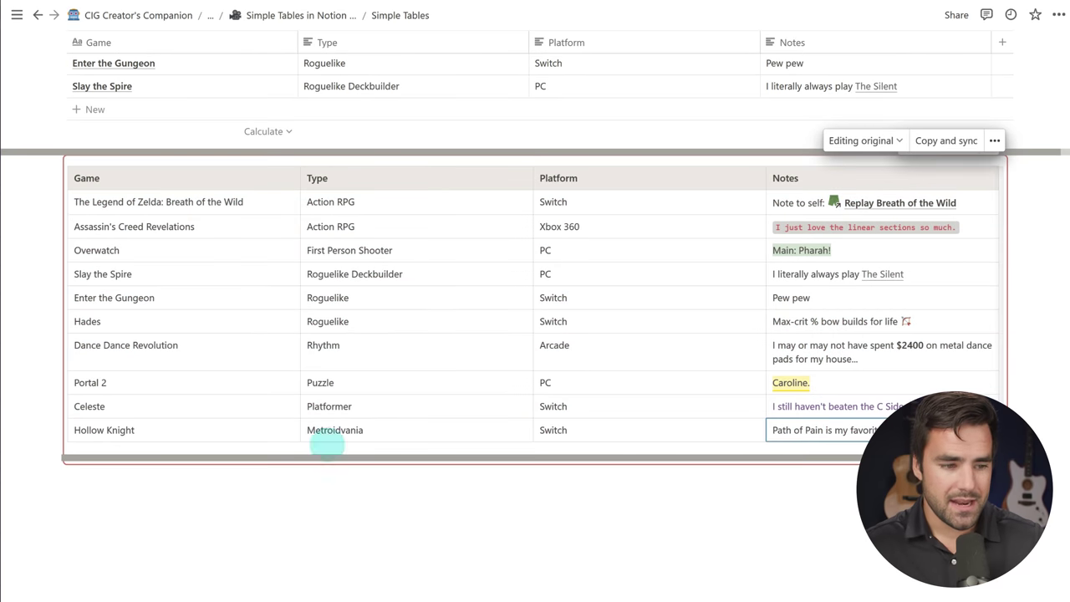
key(Escape)
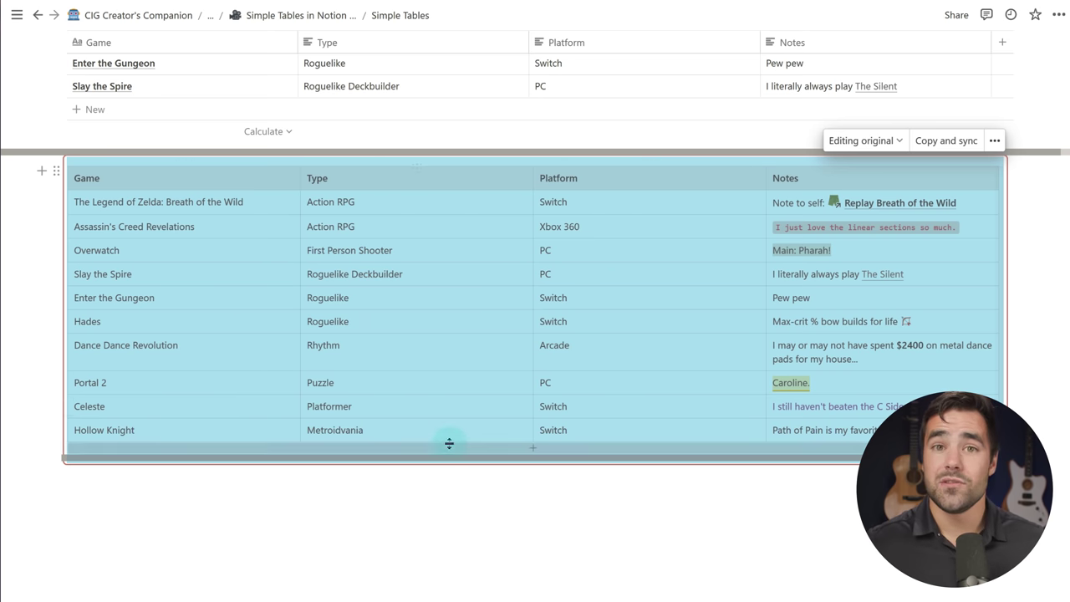
click(16, 14)
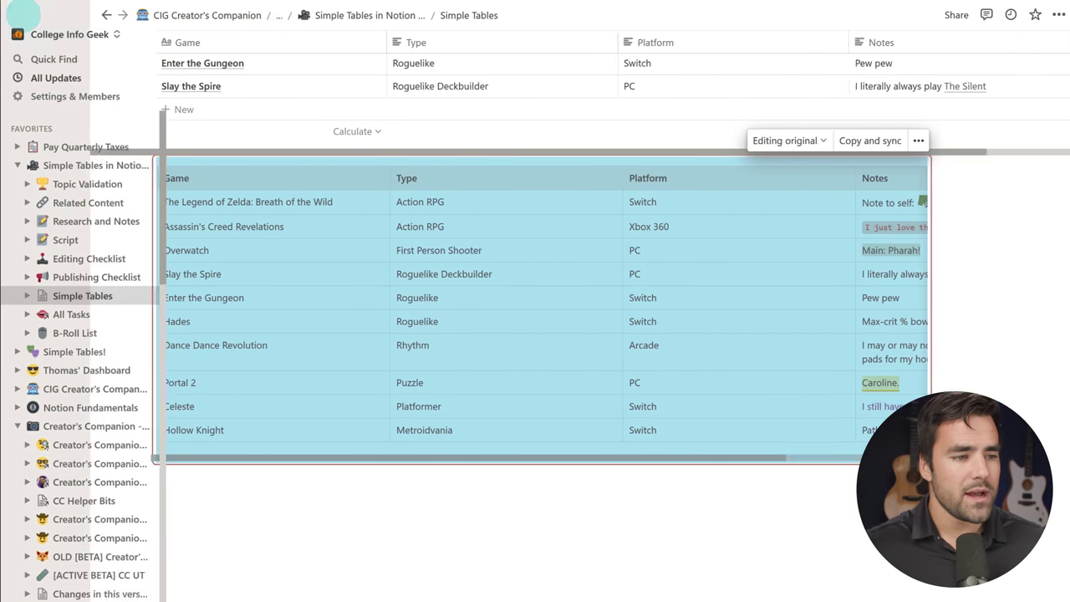
Step: Open the Pay Quarterly Taxes page and go to its All Tasks database
click(69, 130)
scroll(664, 136, down, 3)
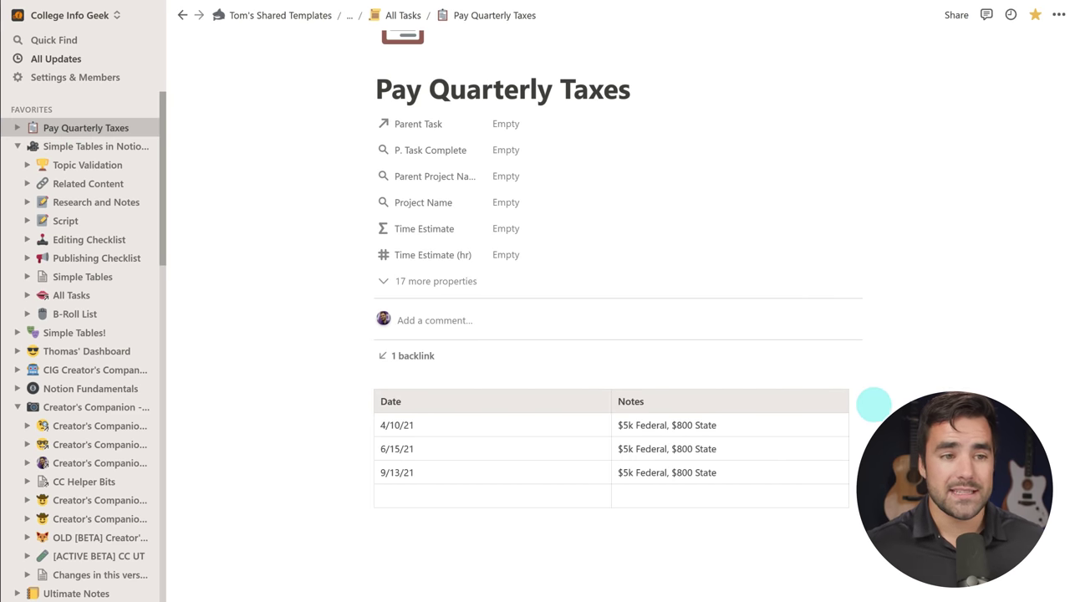
scroll(836, 401, up, 2)
click(400, 15)
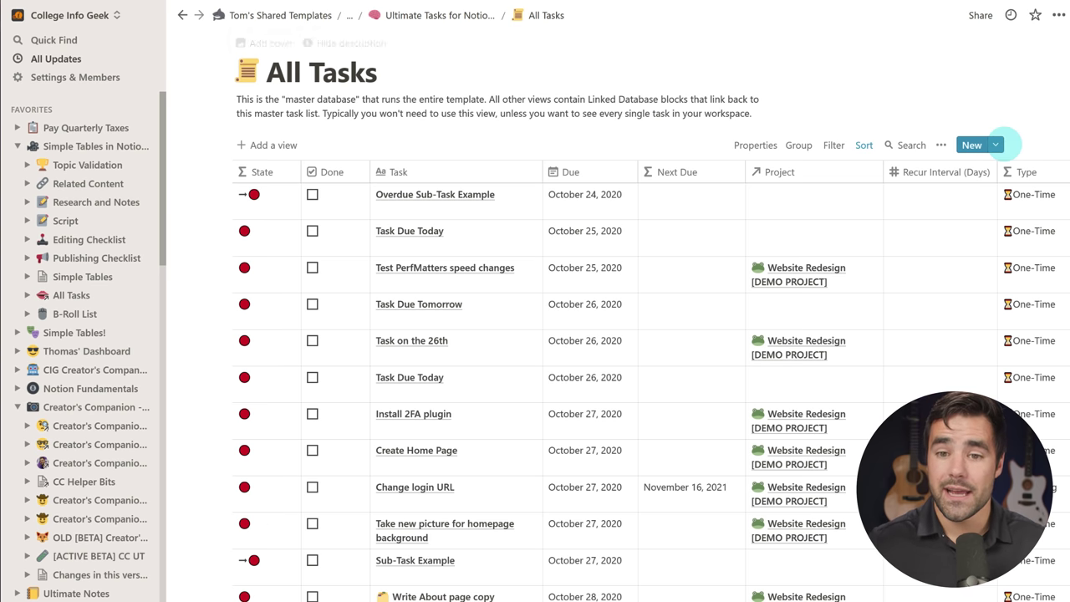
Step: Preview the Task with Log template in the editor, then return to Pay Quarterly Taxes
click(996, 144)
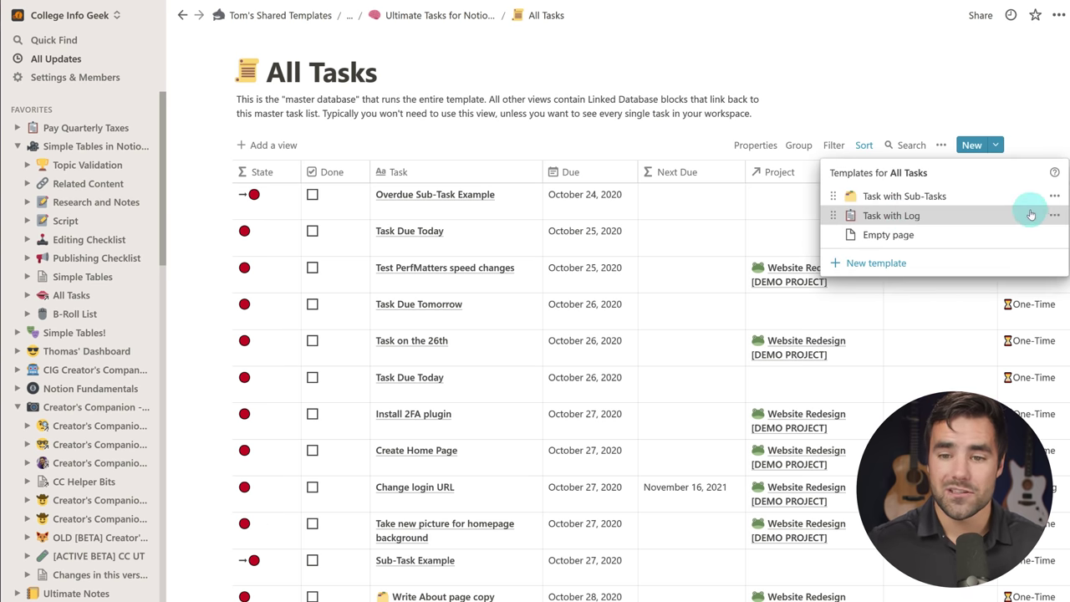
click(1053, 214)
click(955, 199)
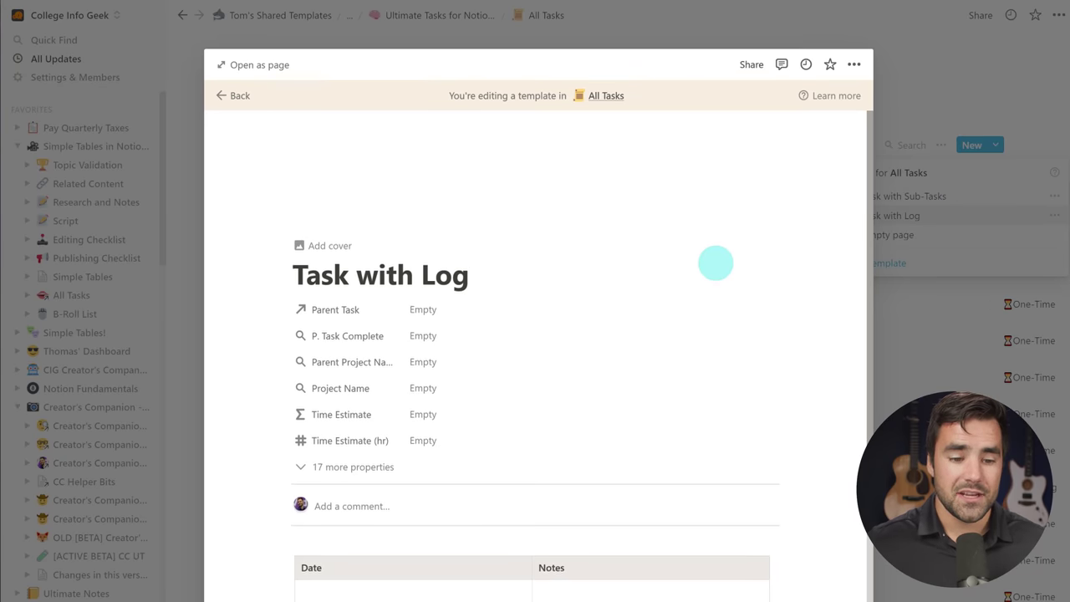
scroll(603, 407, down, 3)
click(937, 317)
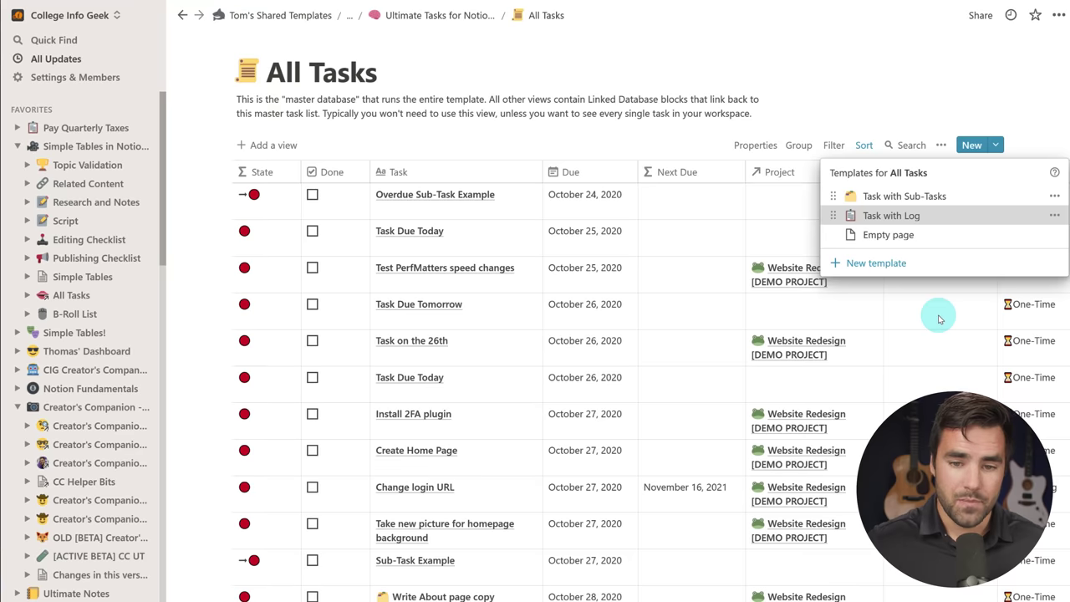
key(ctrl+bracketleft)
key(ctrl+bracketleft)
key(ctrl+bracketleft)
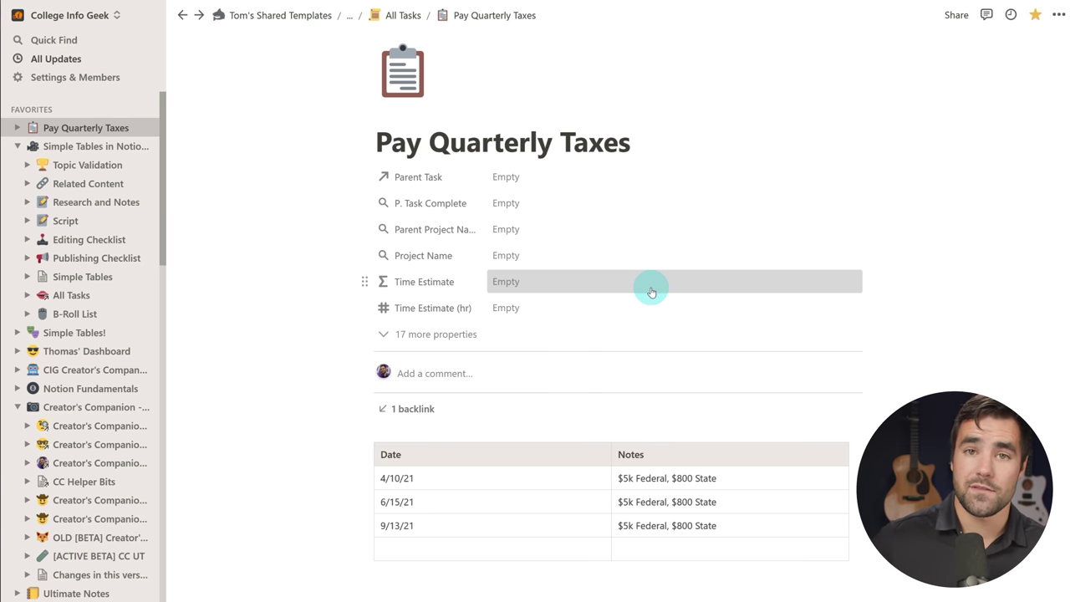
scroll(847, 390, down, 2)
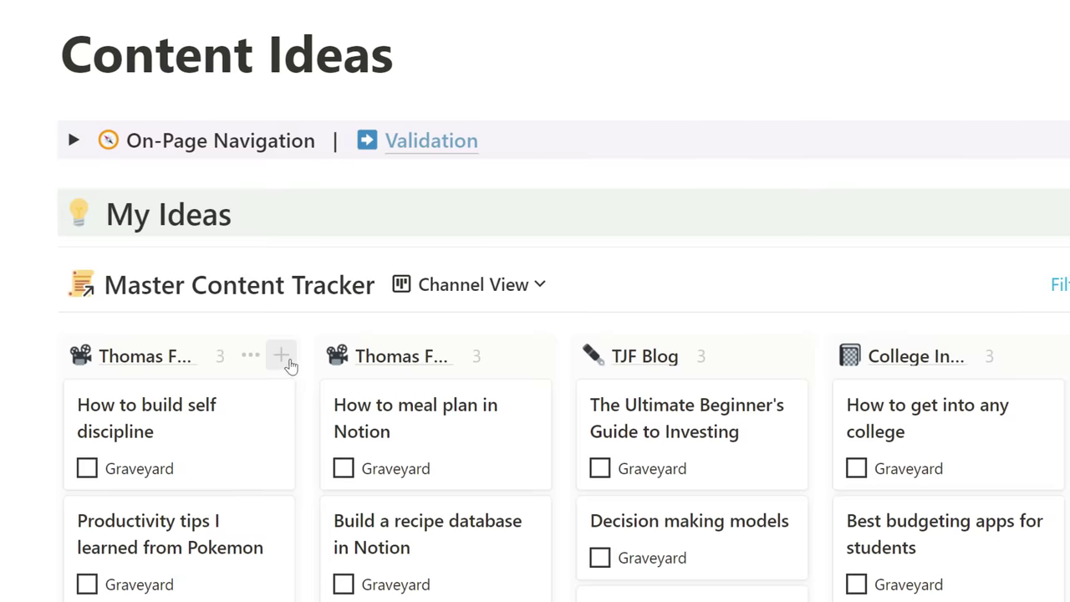
Step: Add an idea card titled '3 habits organized people practice every day' to the first column
click(276, 361)
text(3 habits organized people practice every day)
key(Escape)
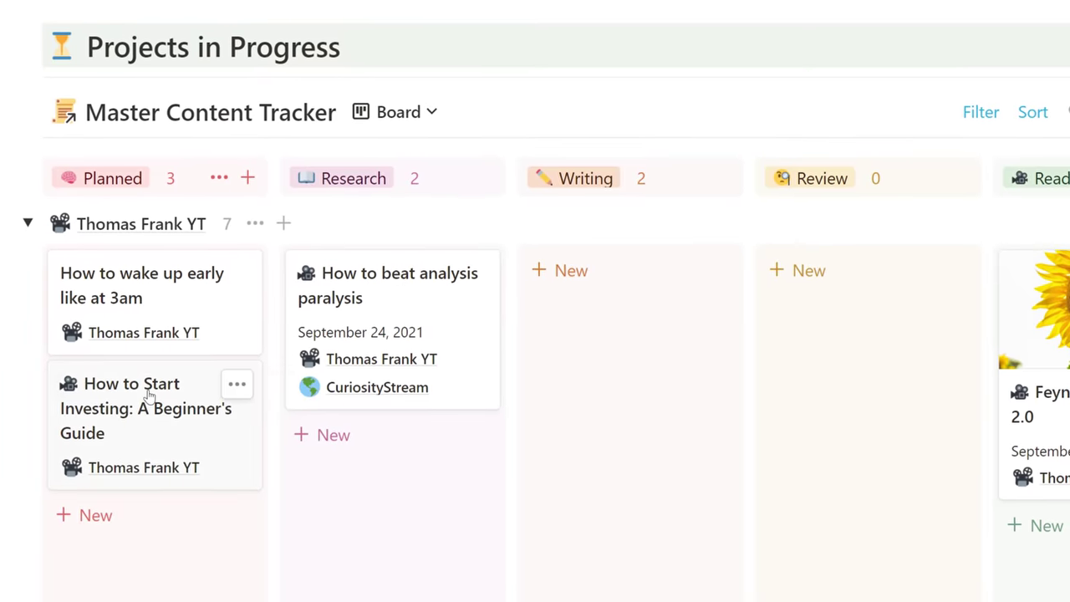
Step: Move the How to Start Investing card to Writing and open its Script page
drag(148, 407, 635, 289)
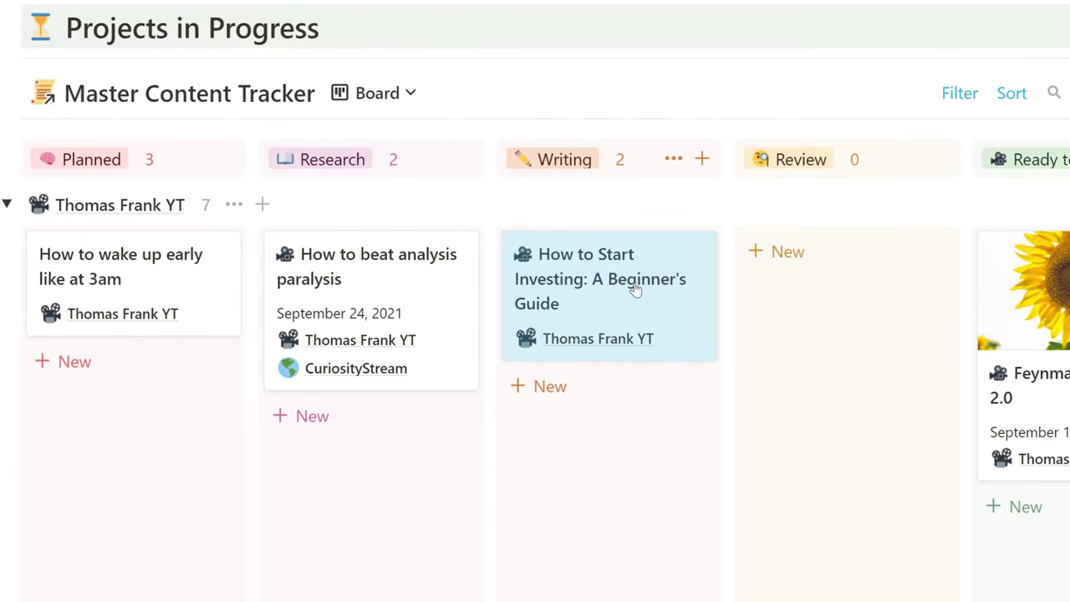
click(635, 289)
scroll(496, 258, down, 4)
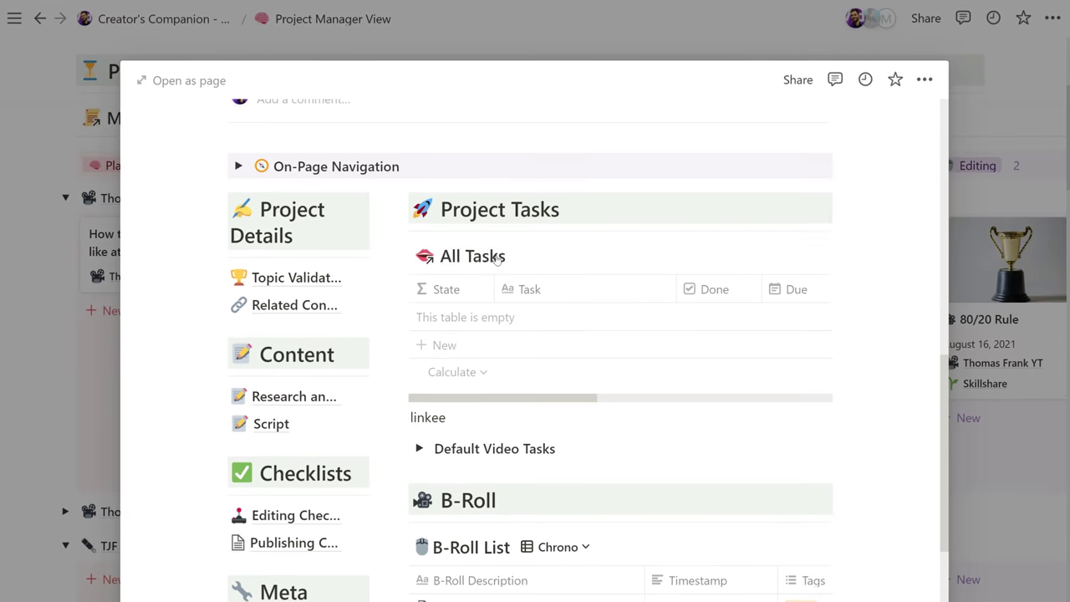
click(270, 423)
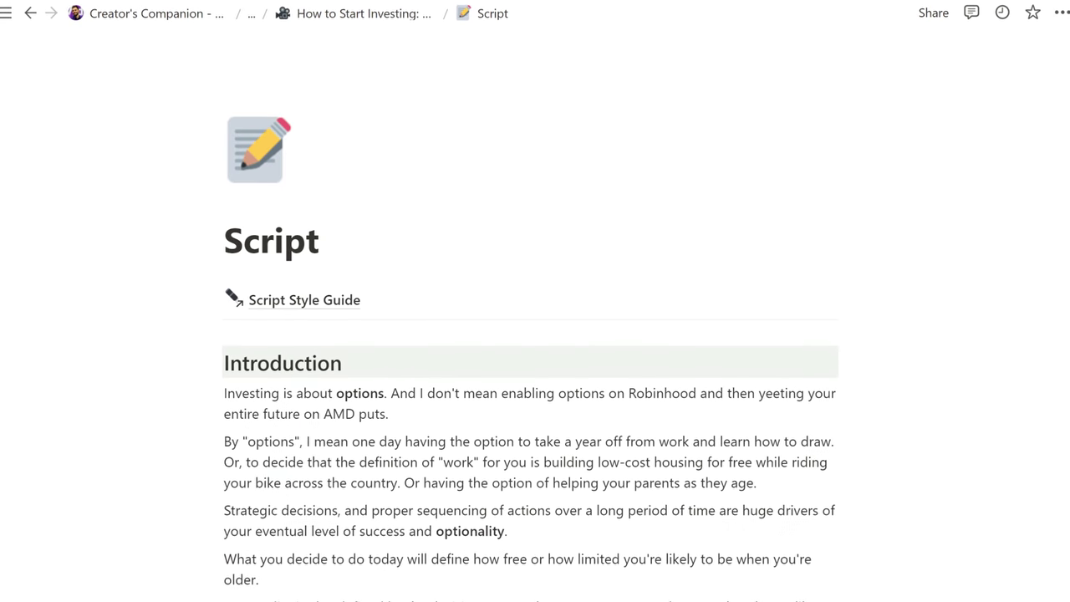
scroll(501, 418, down, 3)
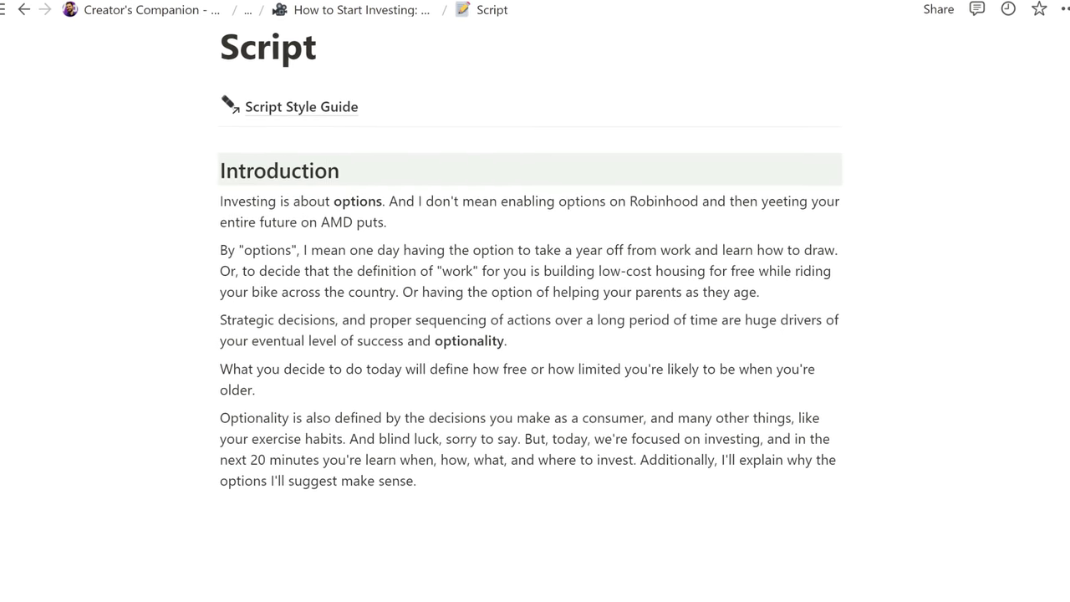